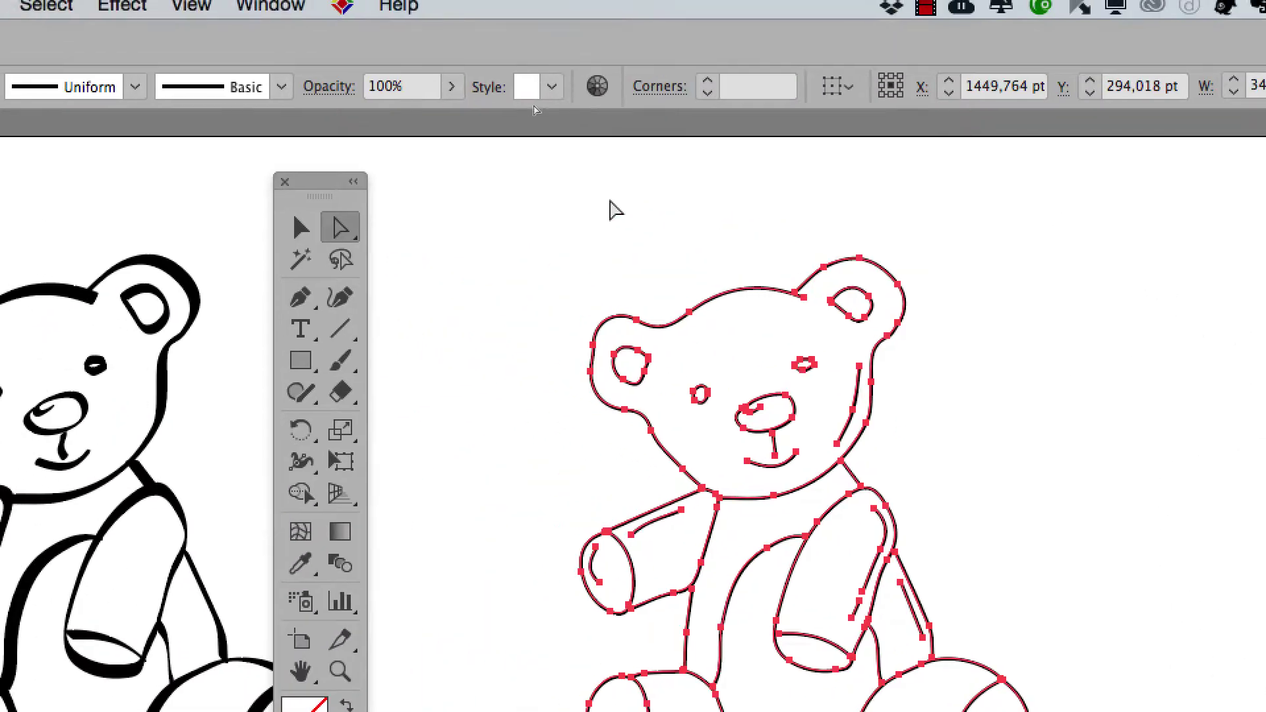
Show the Brushes panel with the third teddy bear's outlines selected.
drag(264, 79, 795, 711)
drag(764, 438, 765, 438)
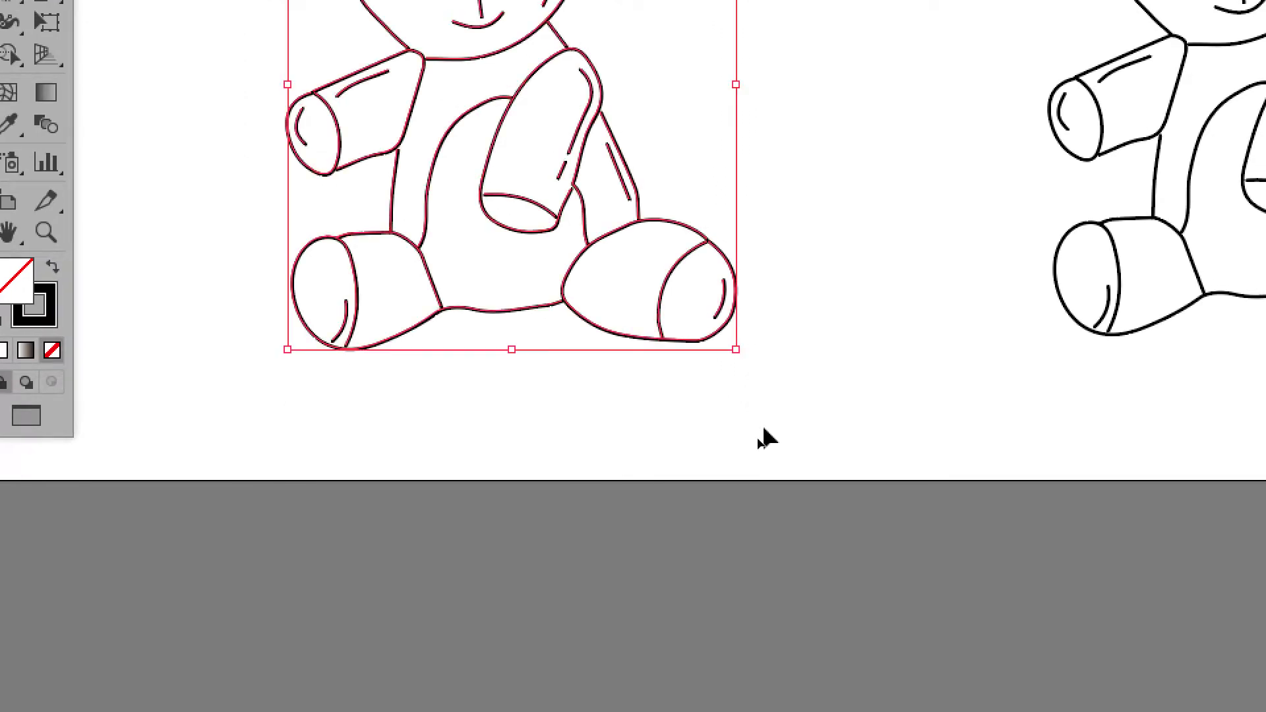
drag(393, 99, 148, 96)
click(364, 7)
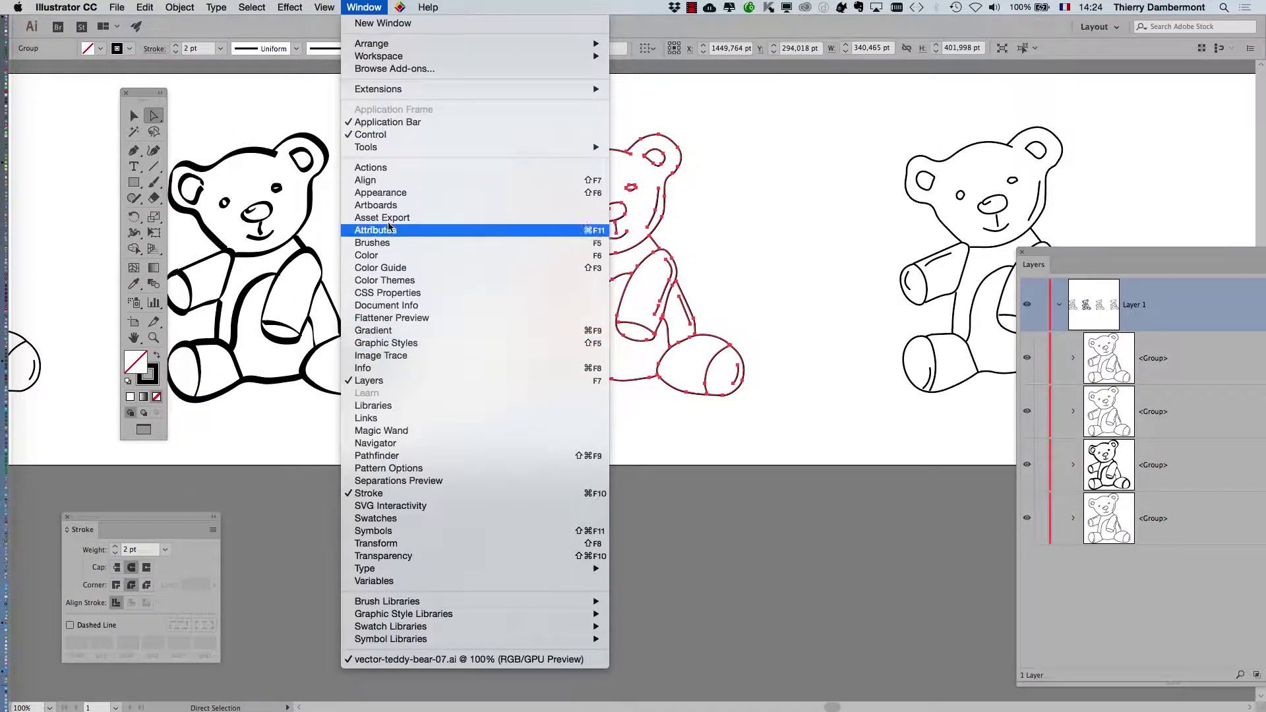
click(373, 243)
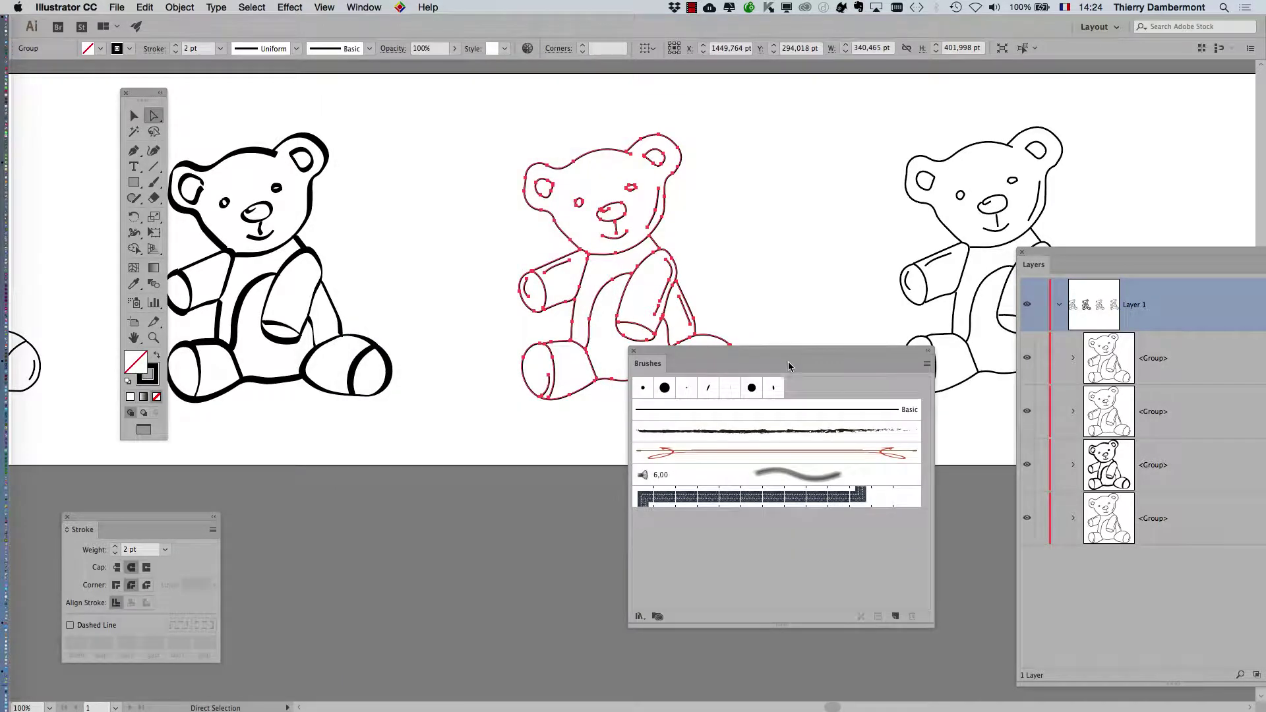
Place the Brushes panel beside the selected bear and apply the Charcoal - Feather brush to its outlines.
mouse_move(789, 361)
mouse_down()
mouse_move(811, 367)
mouse_move(883, 180)
mouse_up()
drag(585, 250, 441, 232)
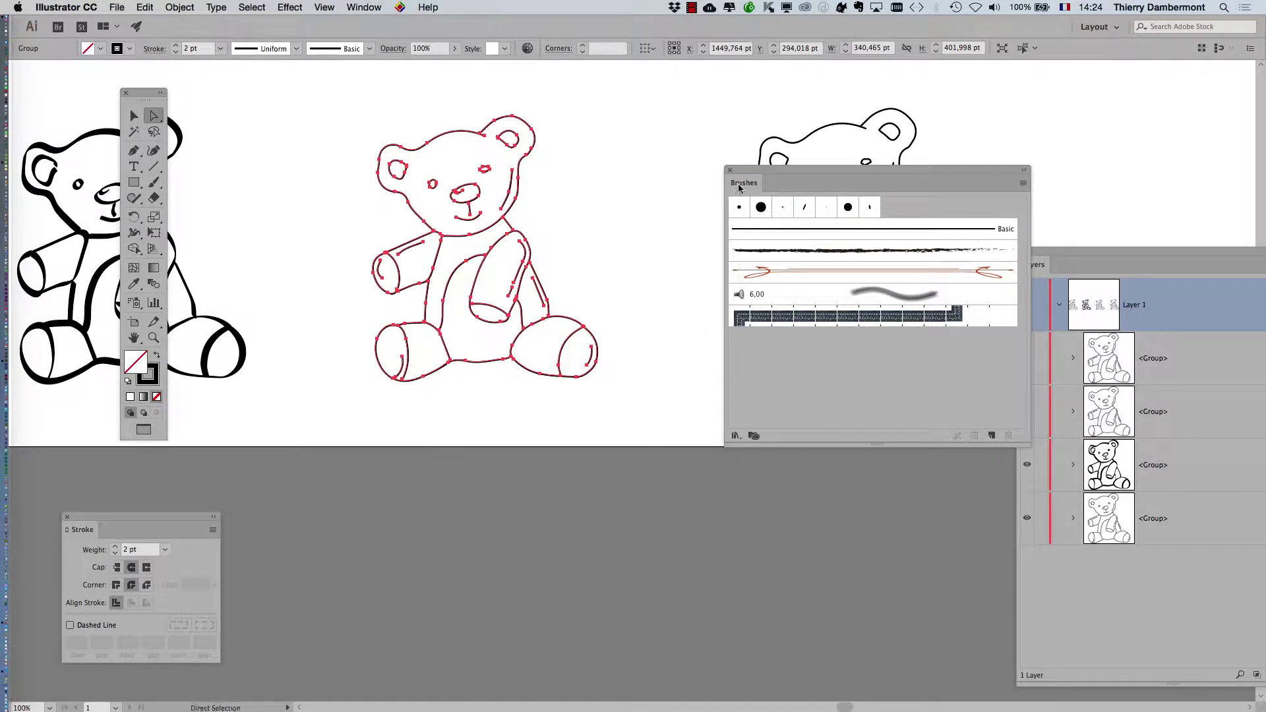
drag(751, 179, 648, 107)
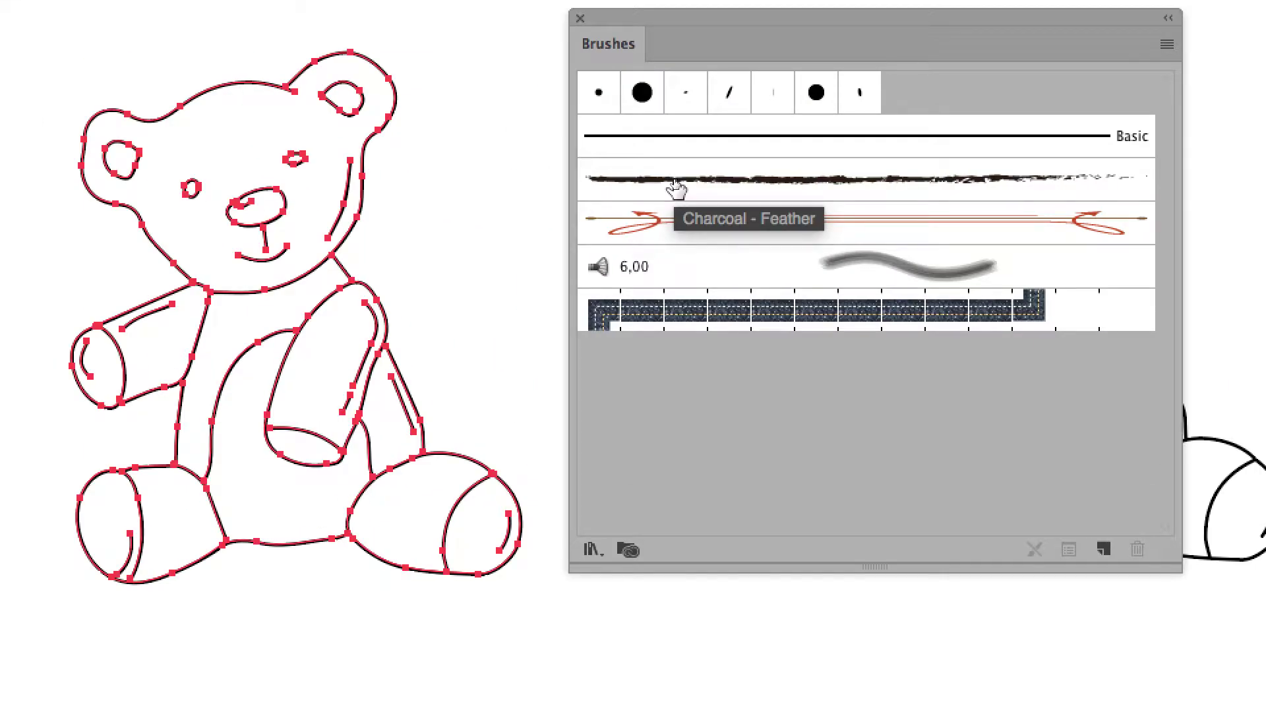
click(676, 183)
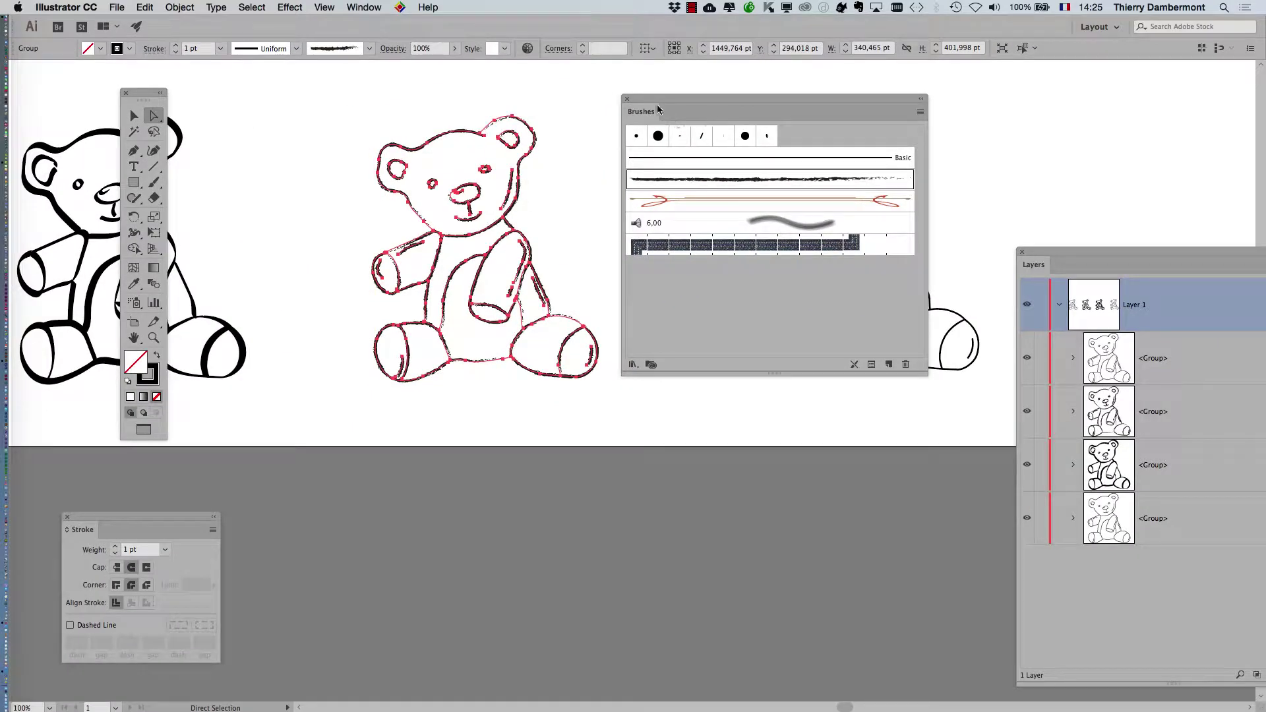
Examine the stroke weight and other stroke settings of the brushed bear beside the artwork.
drag(592, 12, 682, 69)
drag(699, 129, 908, 136)
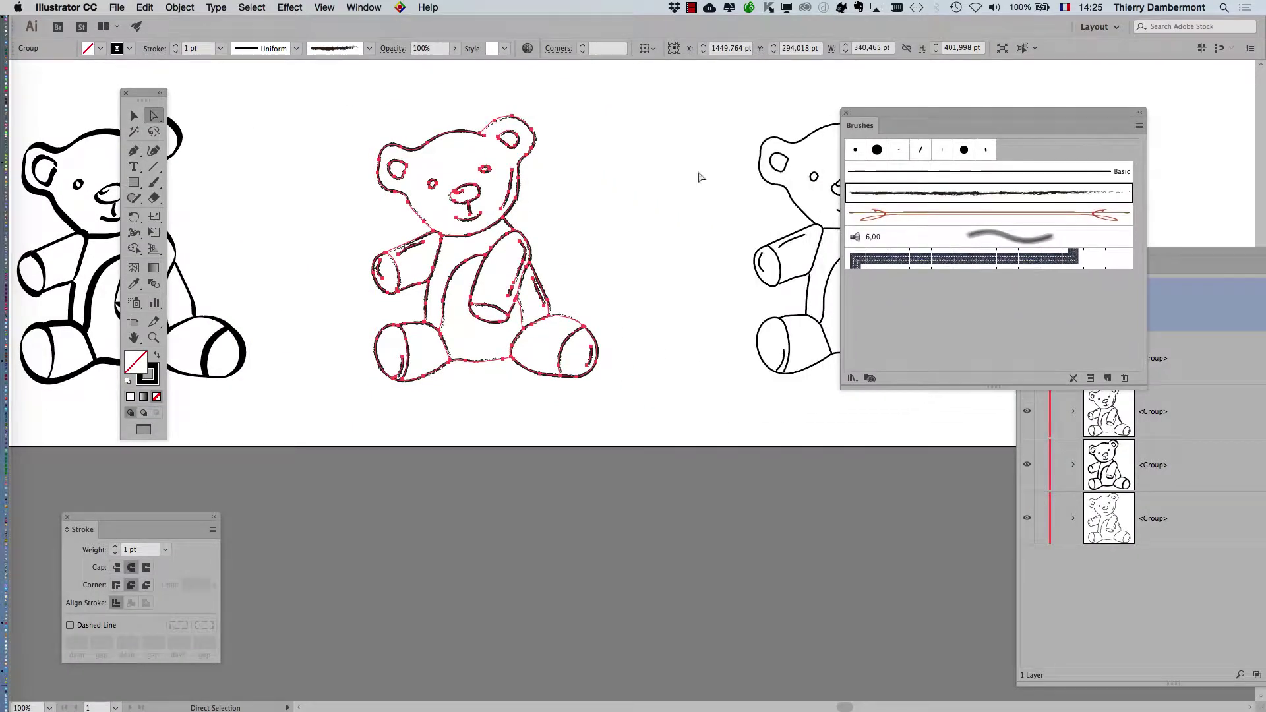
mouse_move(140, 522)
mouse_down()
mouse_move(568, 308)
mouse_move(663, 114)
mouse_up()
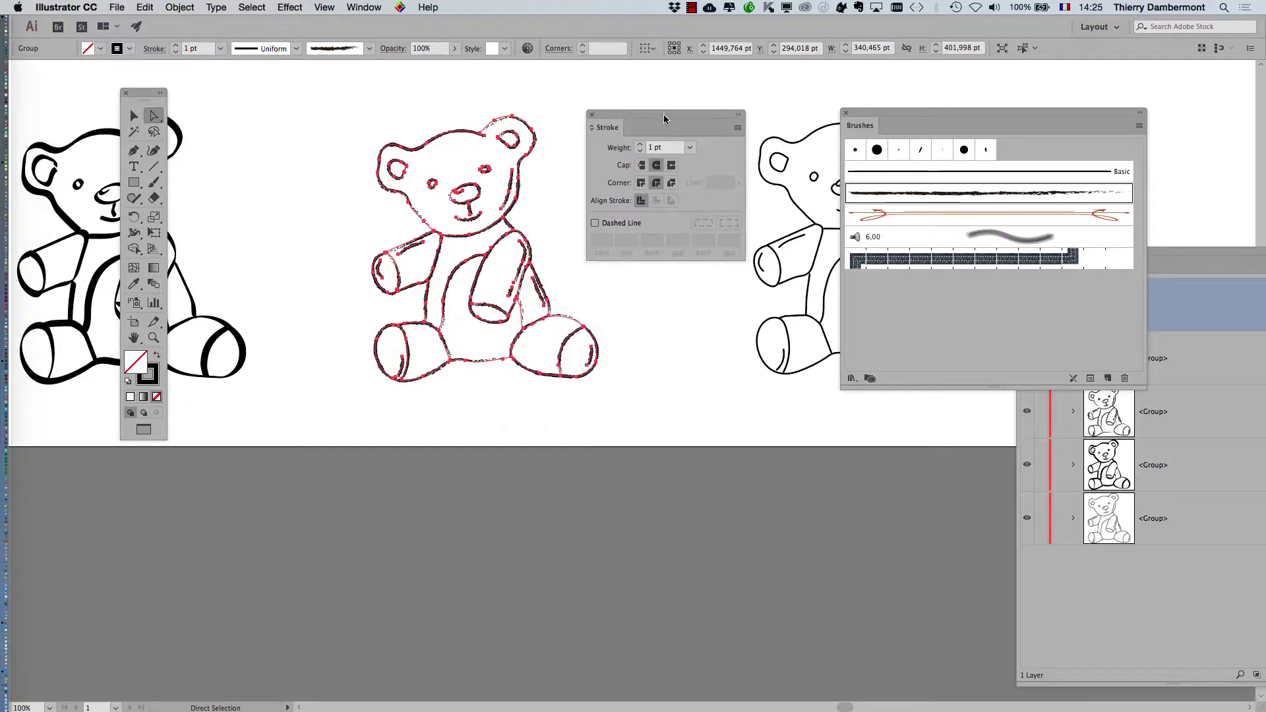
key(v)
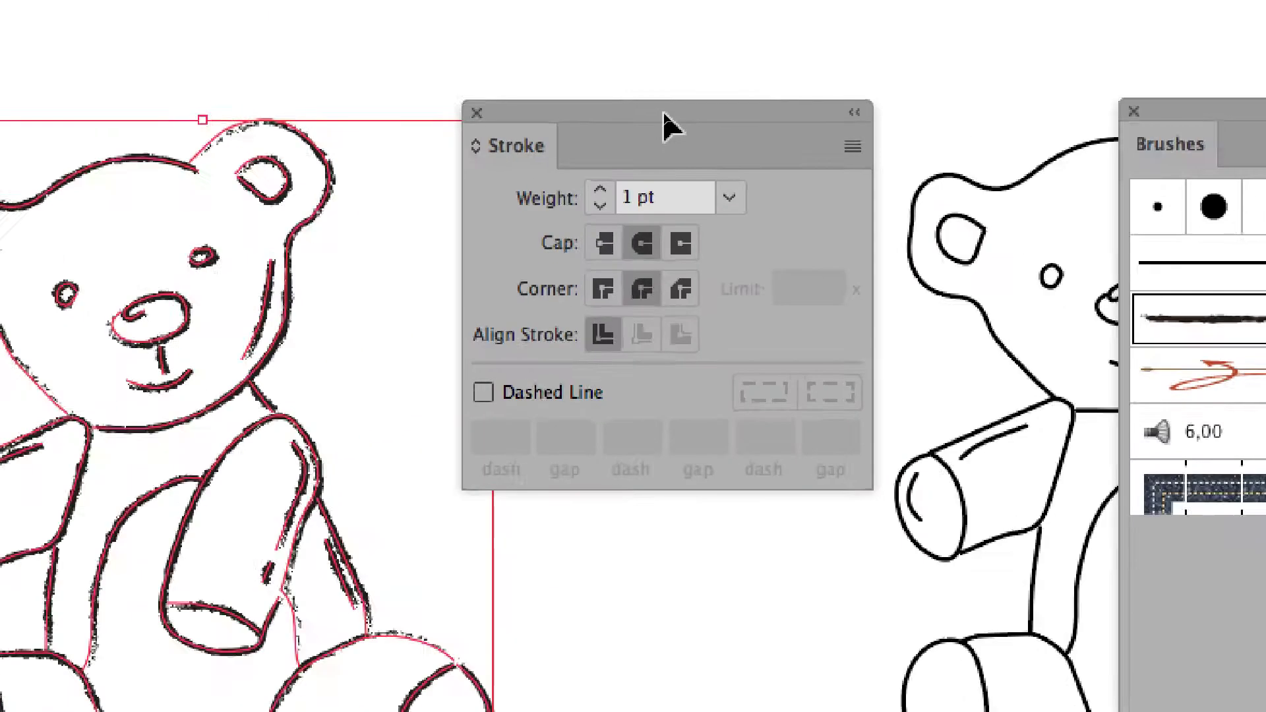
key(a)
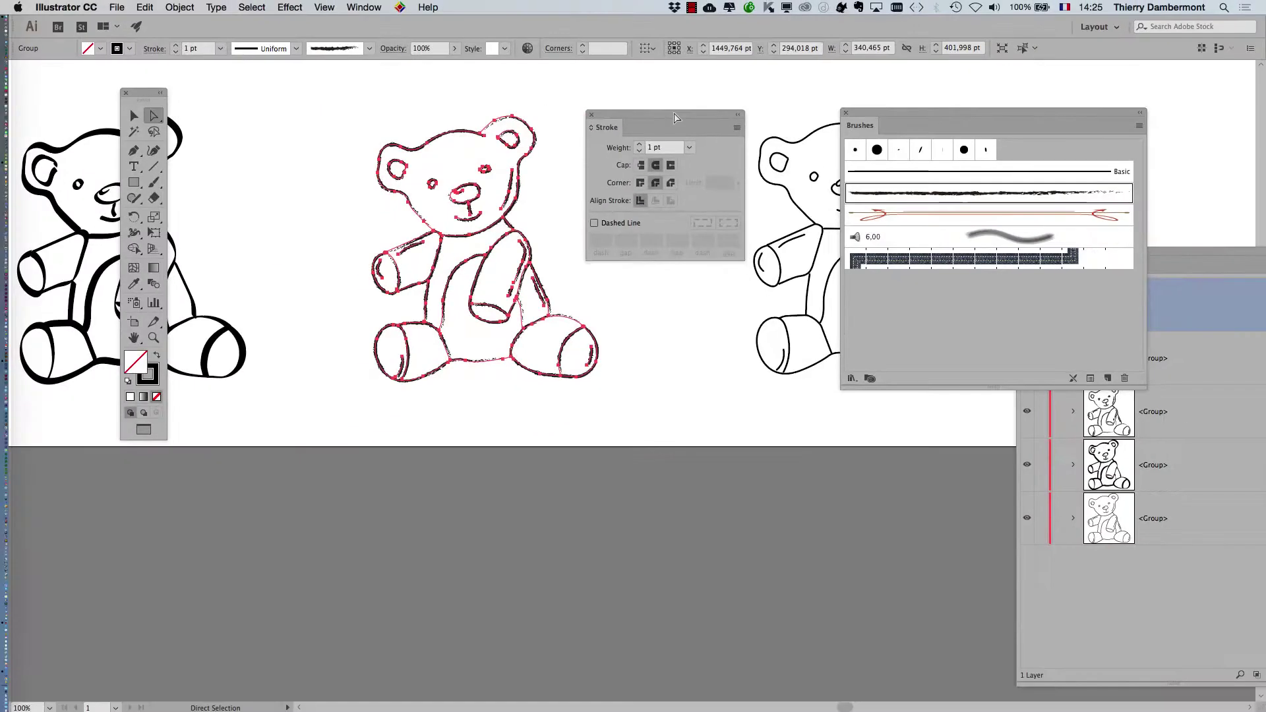
mouse_move(659, 122)
mouse_down()
mouse_move(226, 466)
mouse_move(163, 484)
mouse_up()
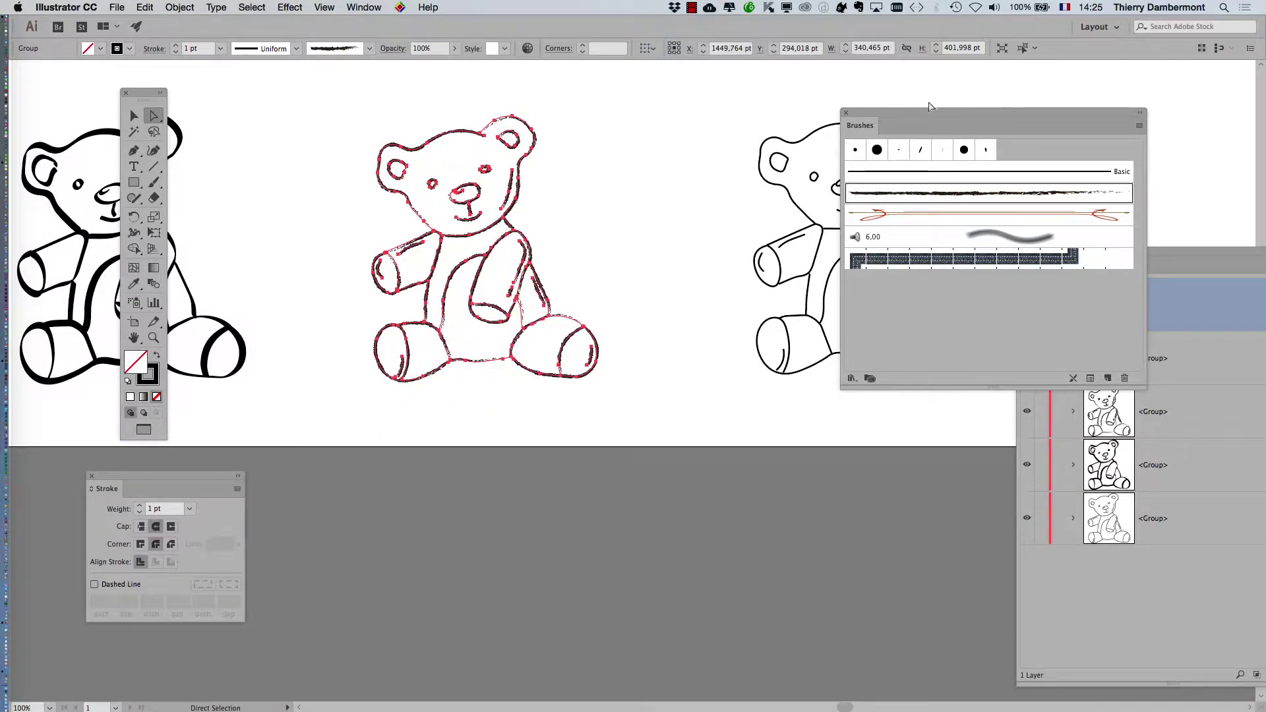
mouse_move(926, 112)
mouse_down()
mouse_move(696, 82)
mouse_move(718, 91)
mouse_up()
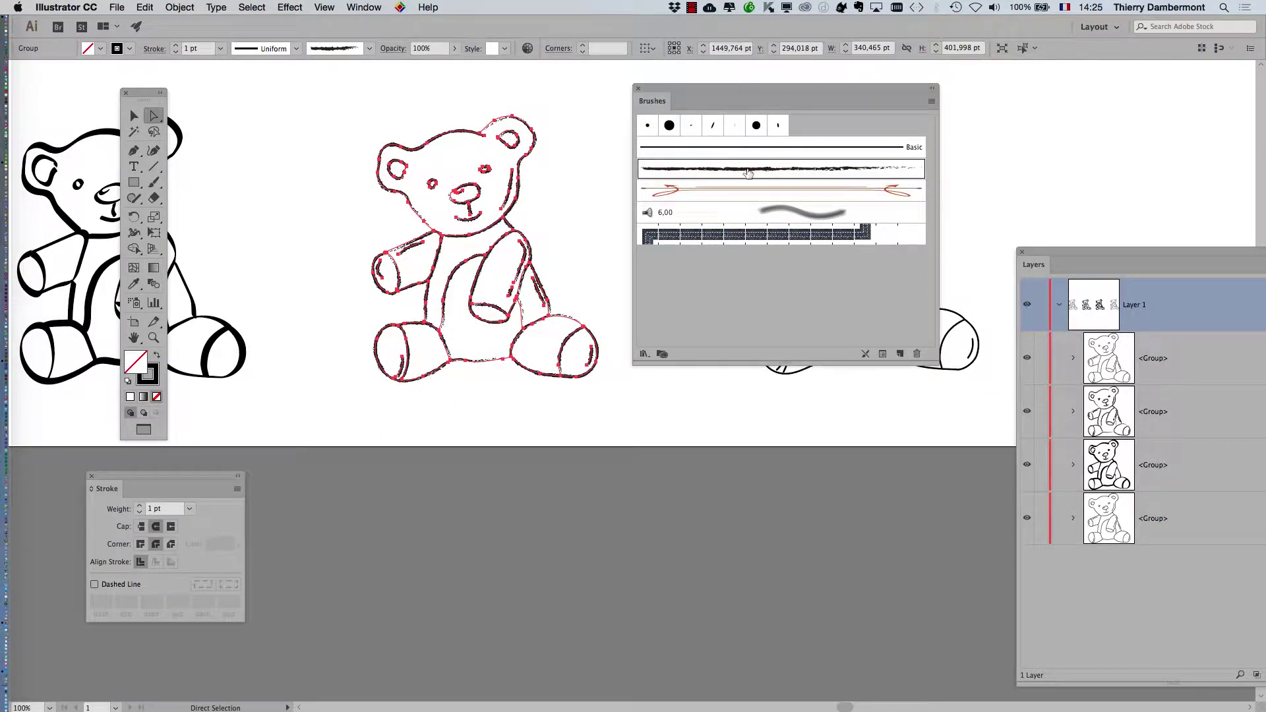
Place the toolbox between the second and third bears, activate the Selection tool and deselect the artwork.
key(super)
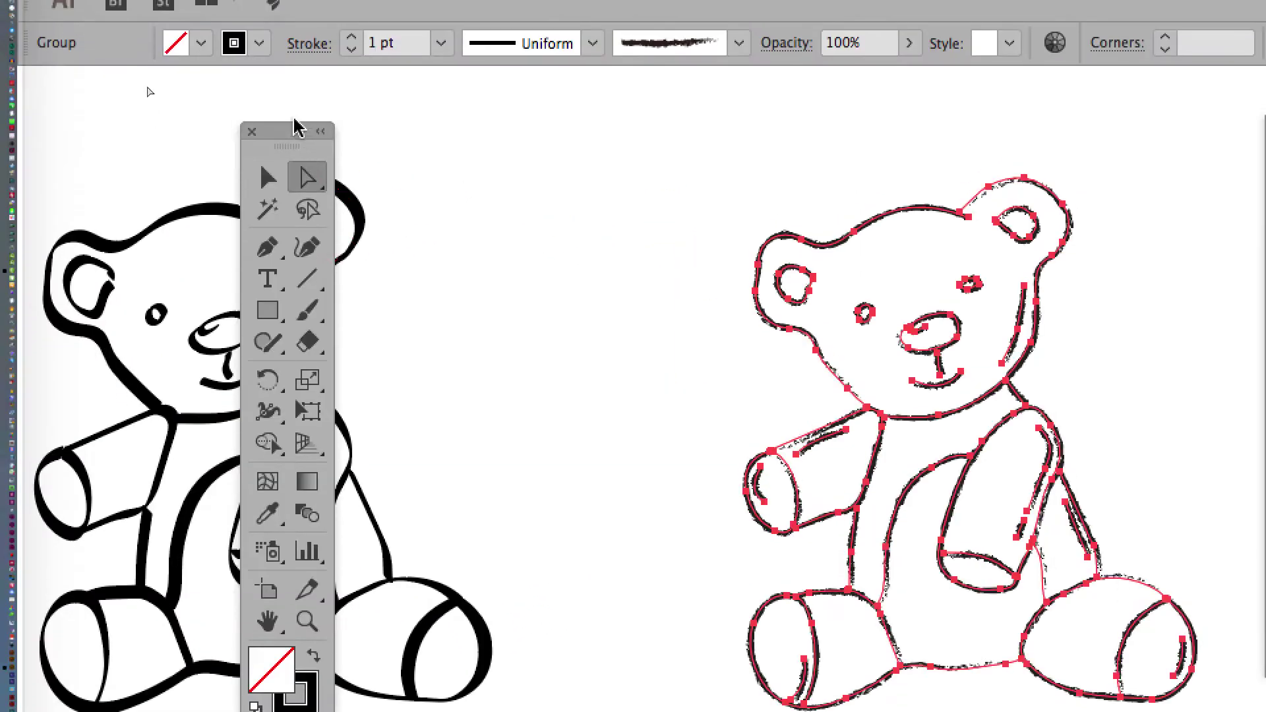
drag(294, 126, 576, 156)
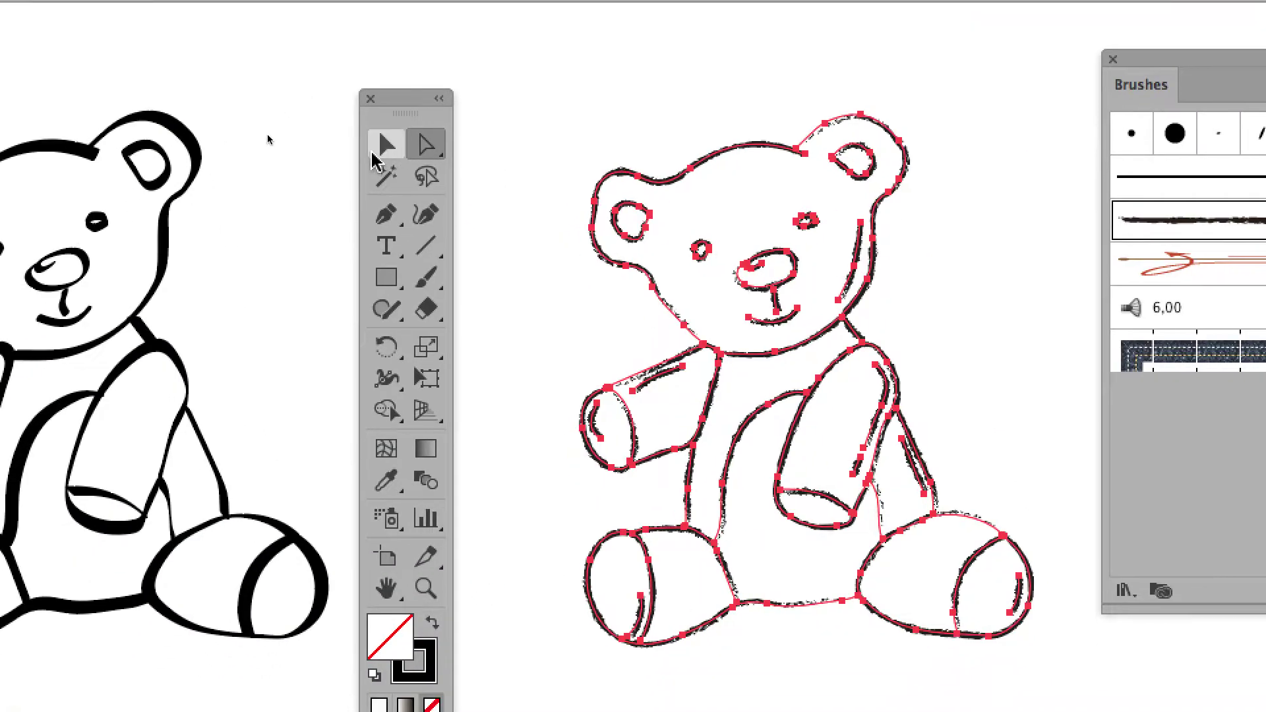
click(550, 208)
click(502, 69)
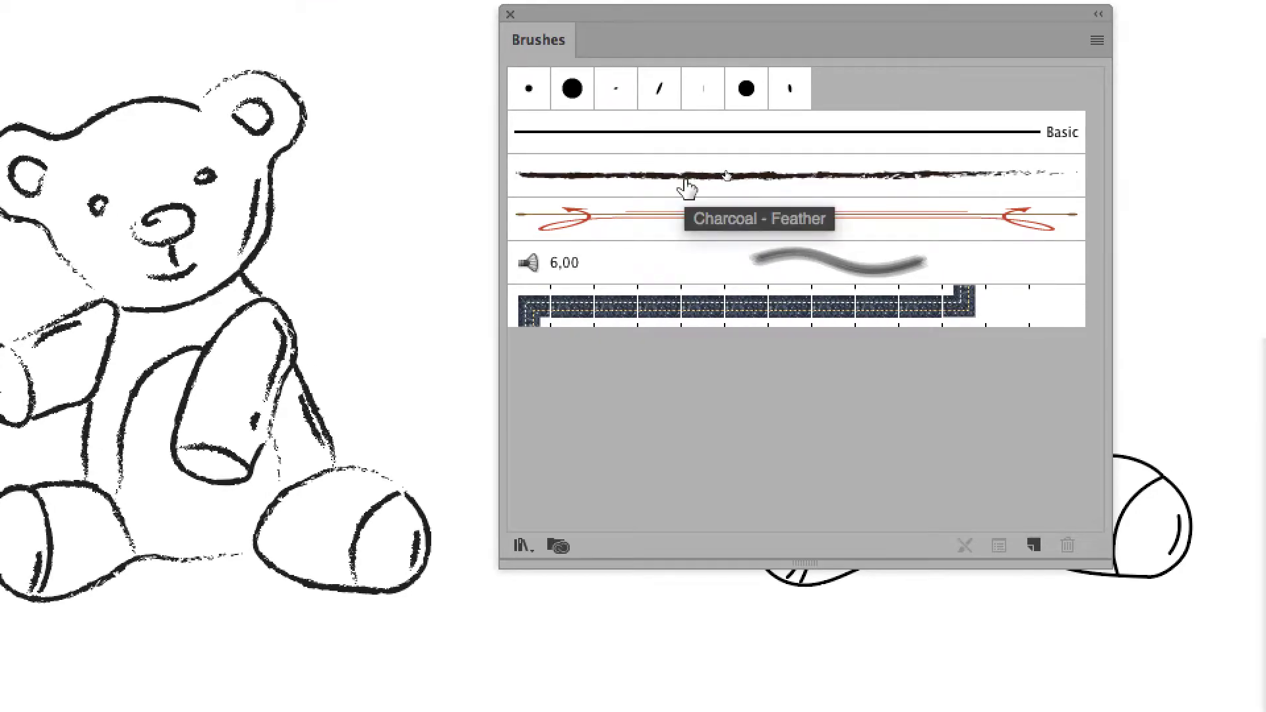
Open the options of the Charcoal - Feather brush beside the bear and turn on the preview.
double_click(711, 188)
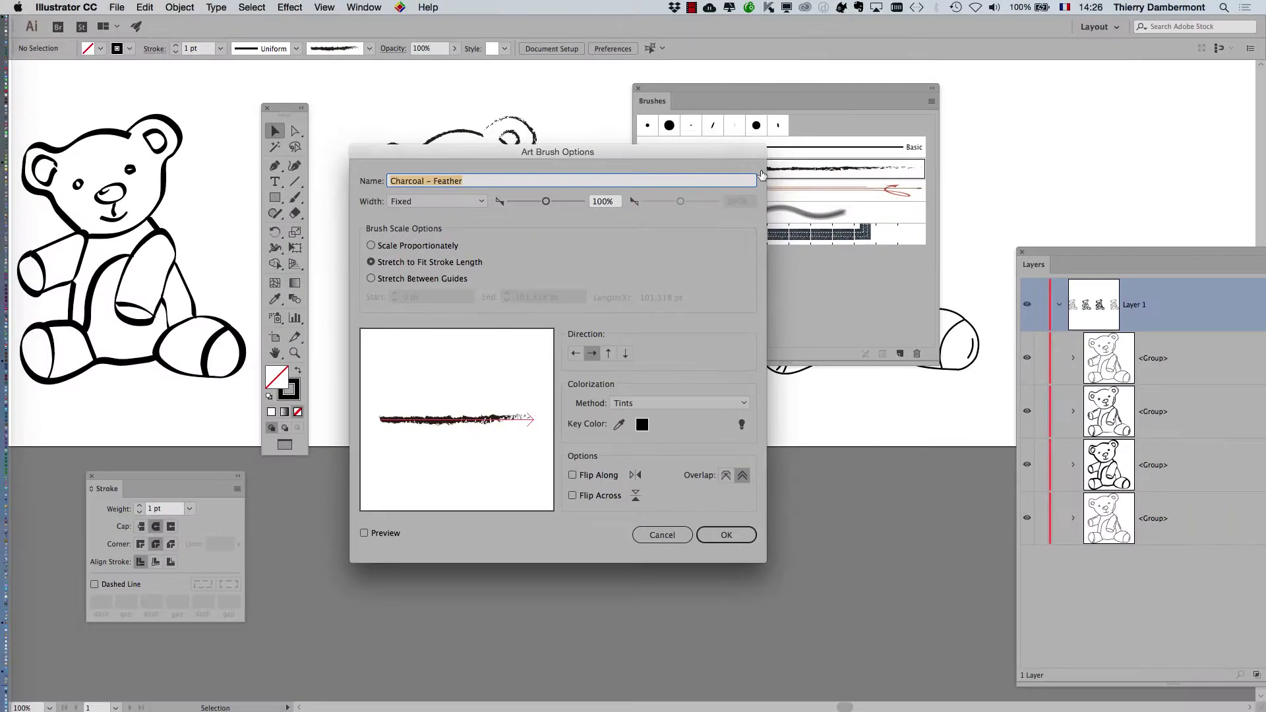
mouse_move(583, 146)
mouse_down()
mouse_move(657, 145)
mouse_move(906, 69)
mouse_up()
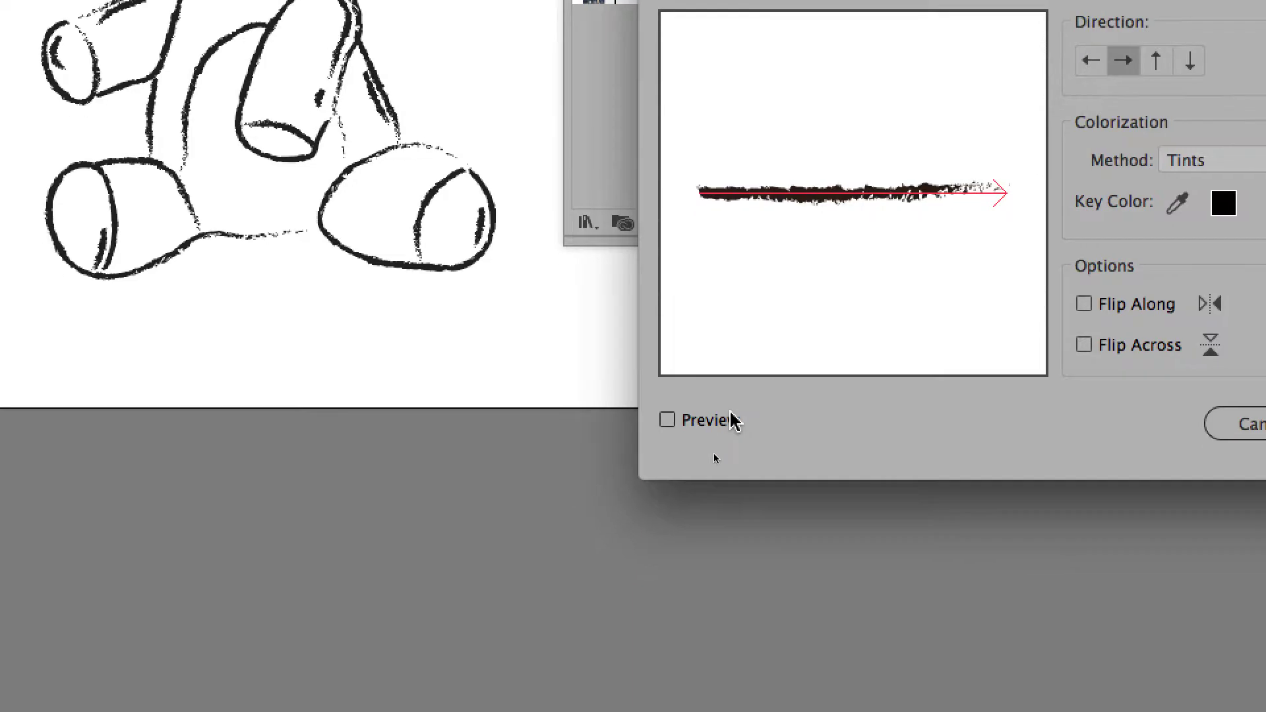
click(731, 421)
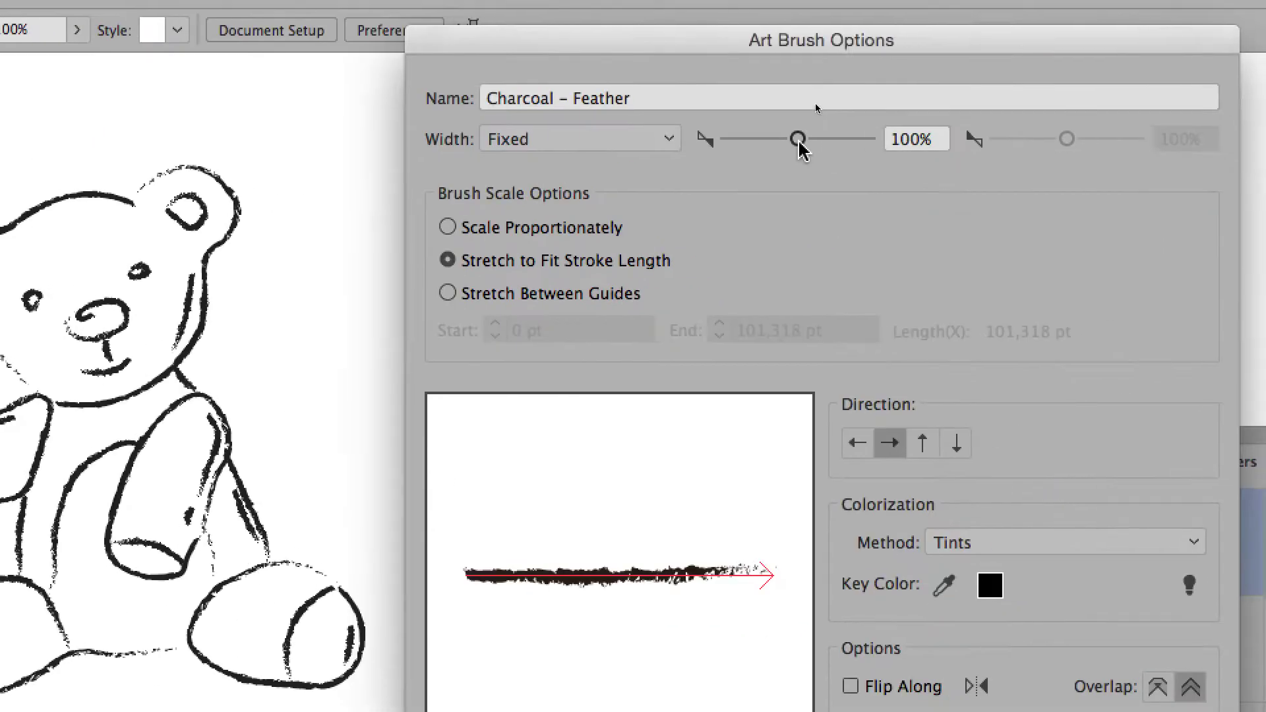
Increase the Charcoal - Feather brush width to 153% and then to 182%.
drag(975, 206, 990, 206)
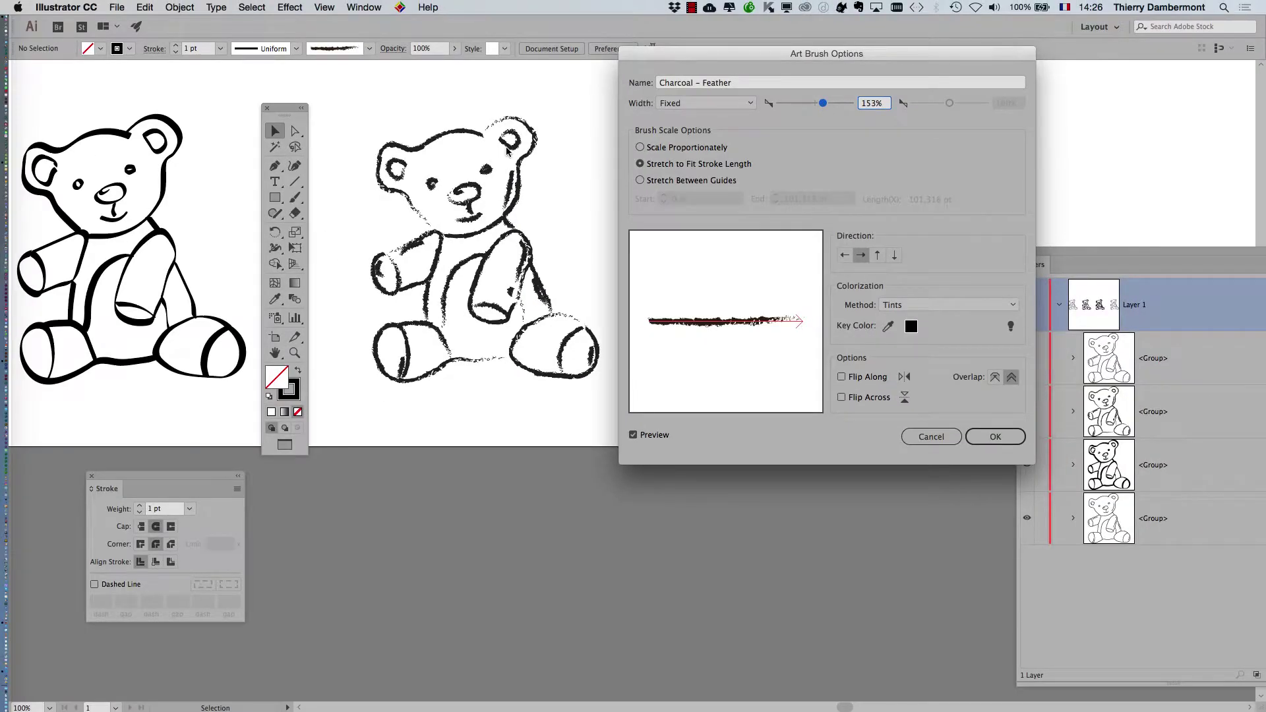
drag(686, 54, 637, 65)
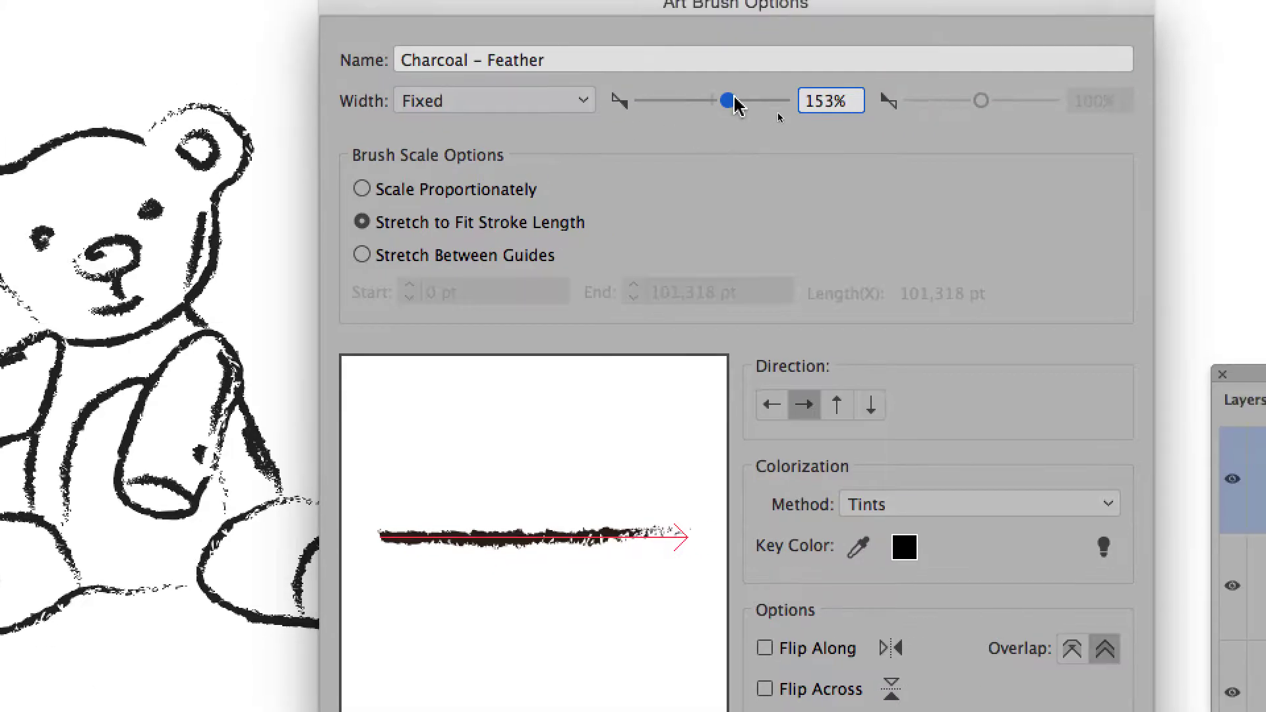
drag(735, 105, 745, 107)
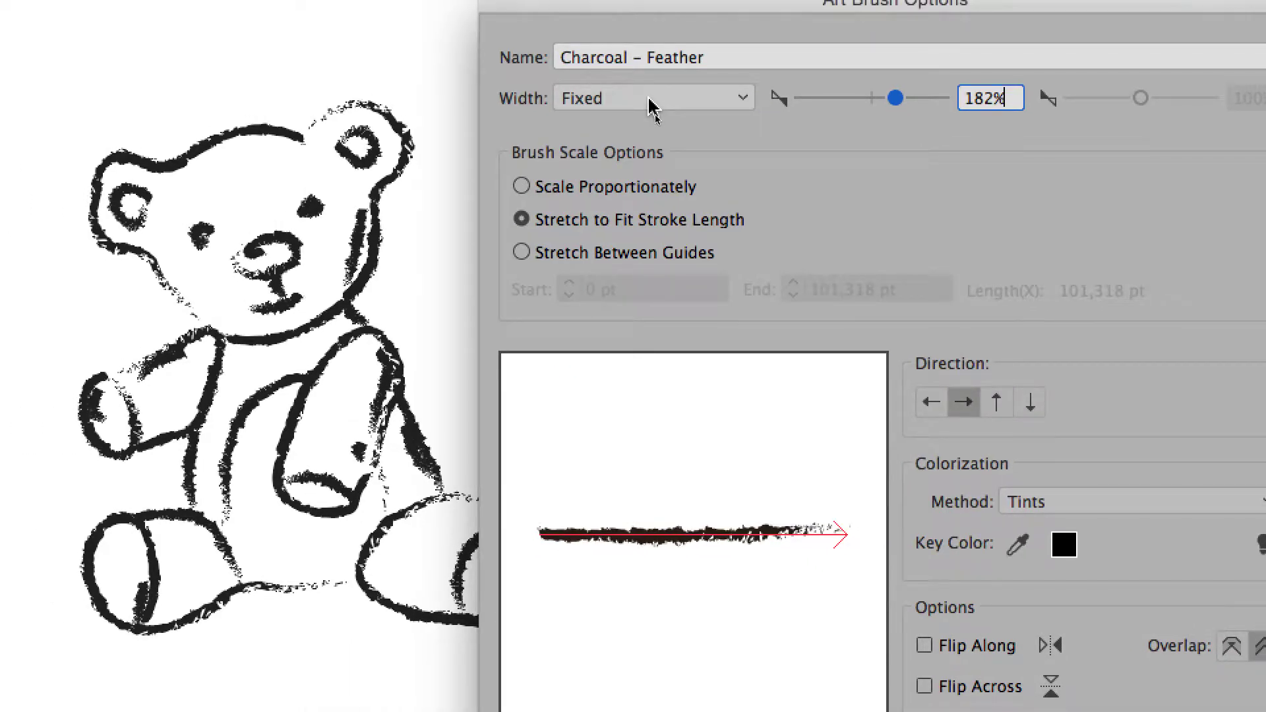
Review the available width modes of the Charcoal - Feather brush, keeping Fixed.
click(651, 99)
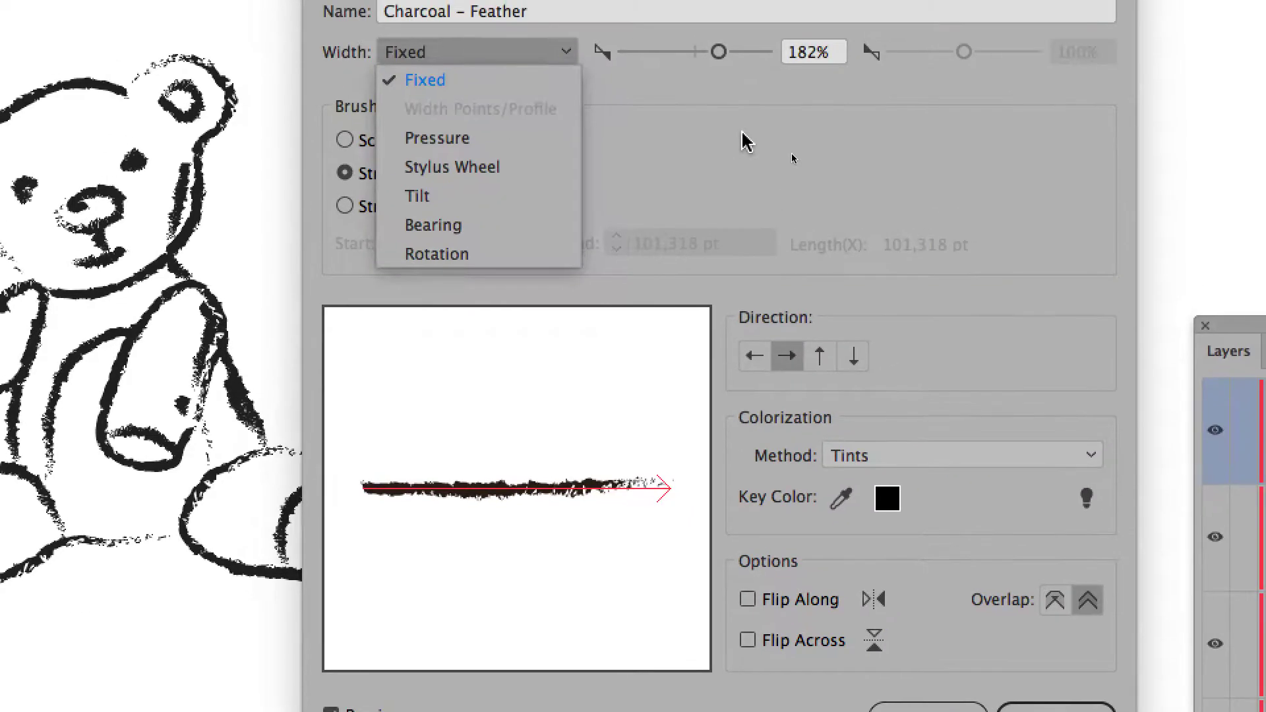
click(889, 68)
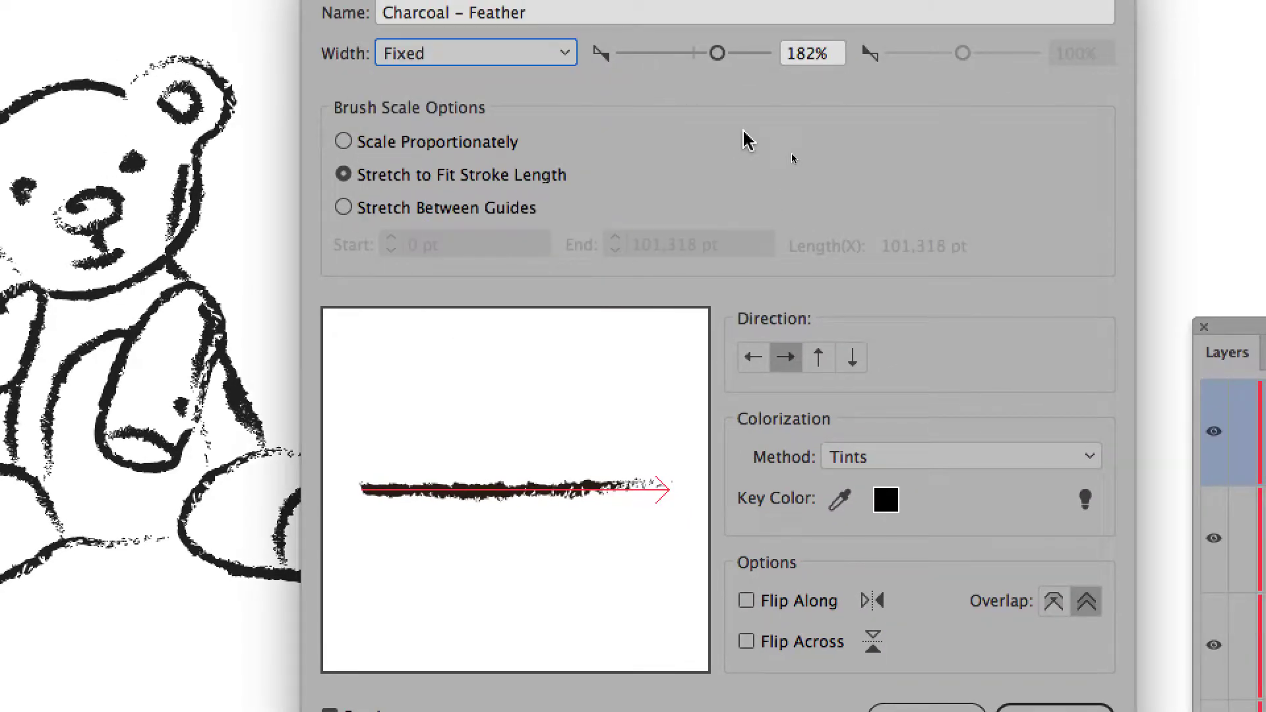
click(472, 63)
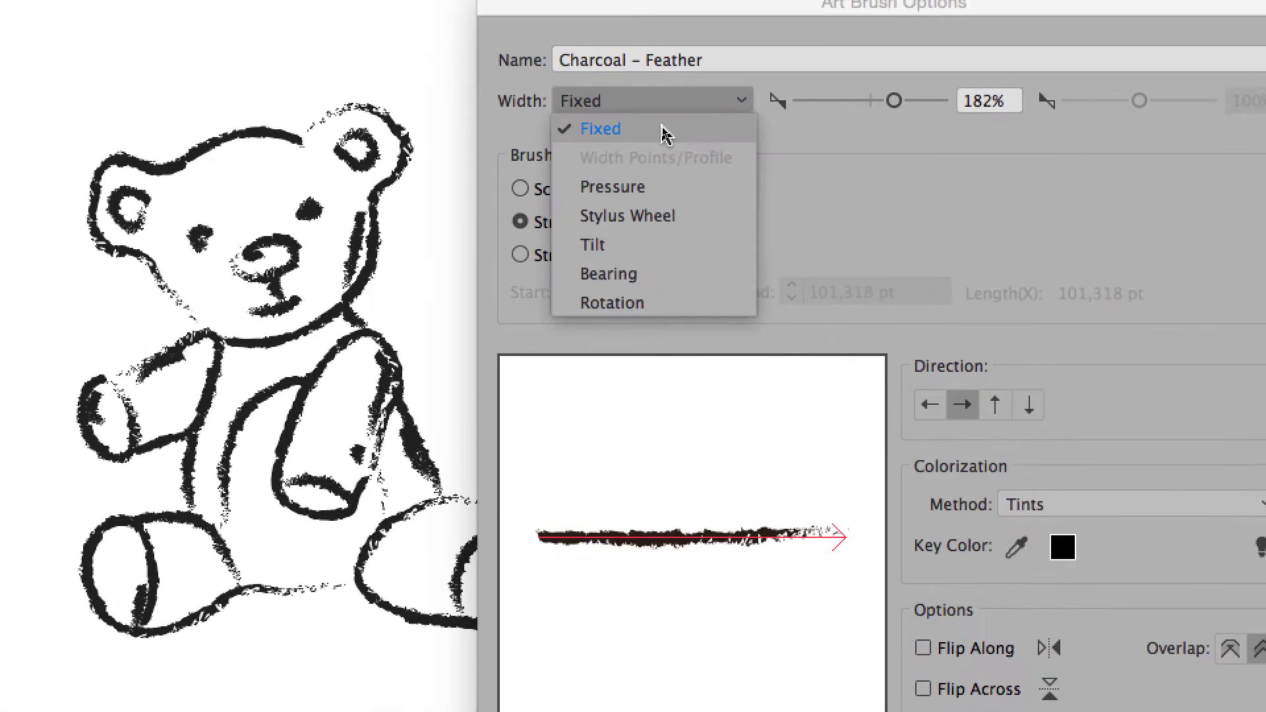
click(509, 198)
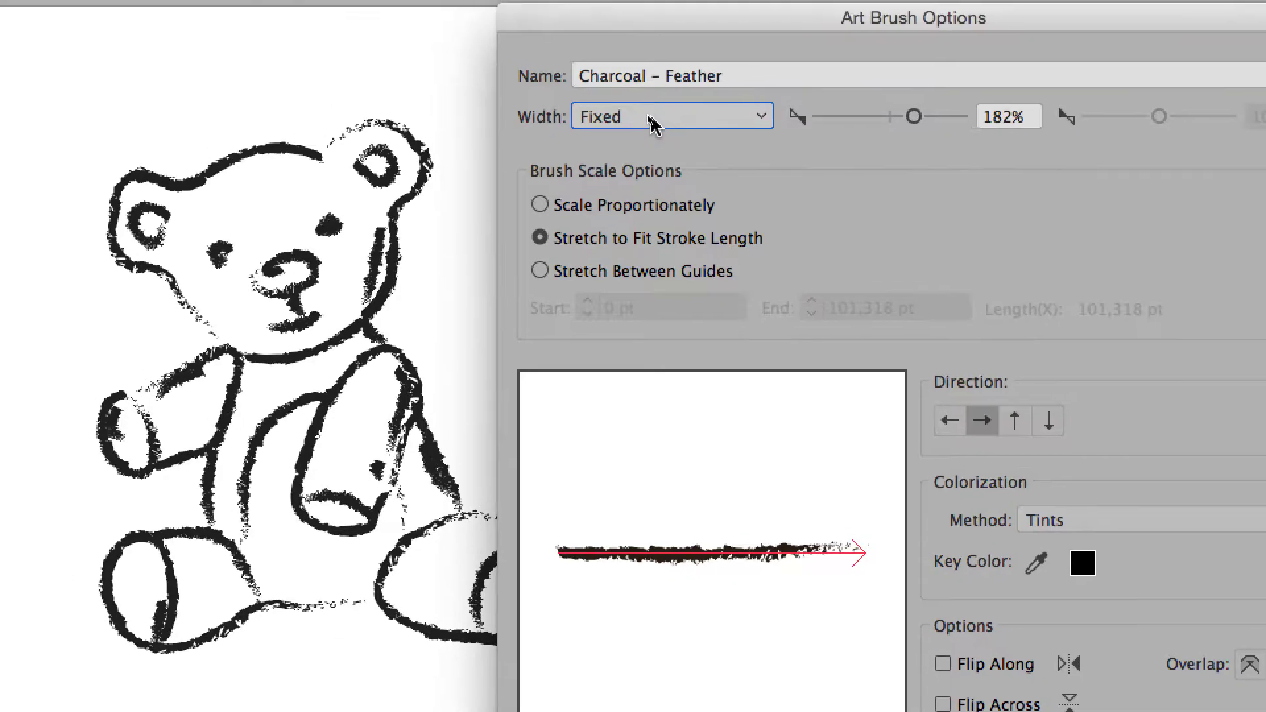
click(639, 103)
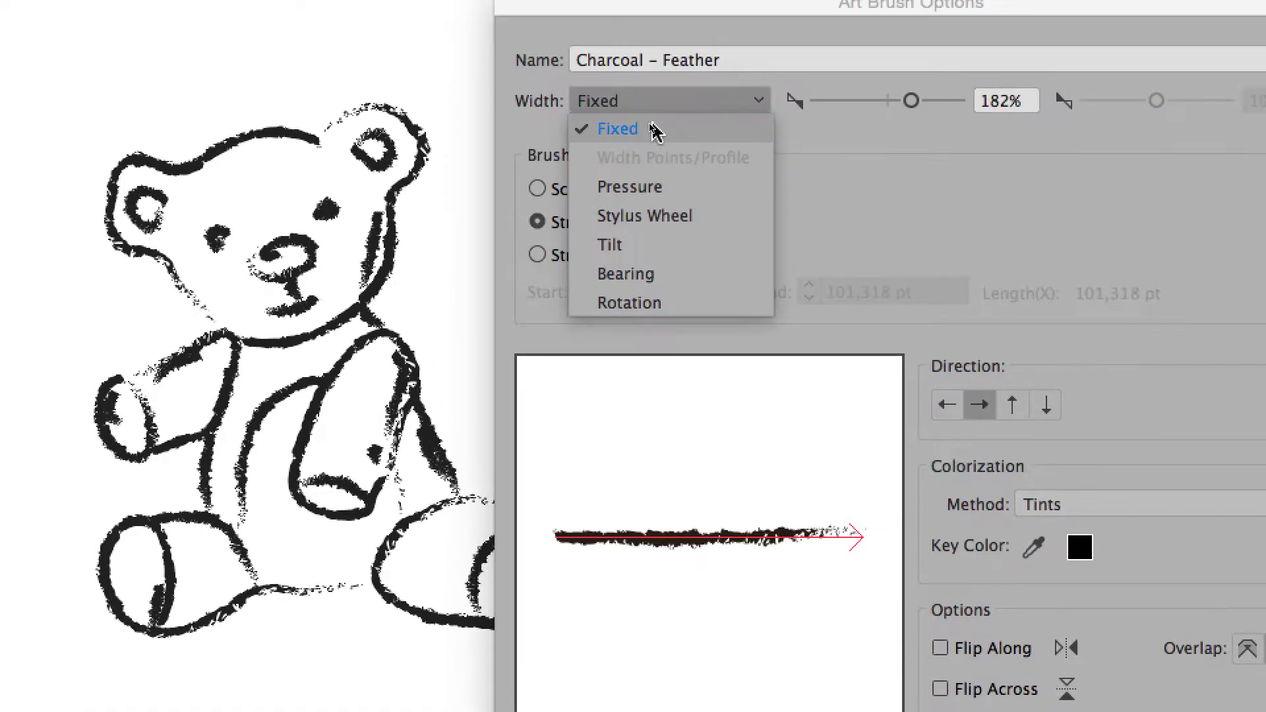
click(621, 19)
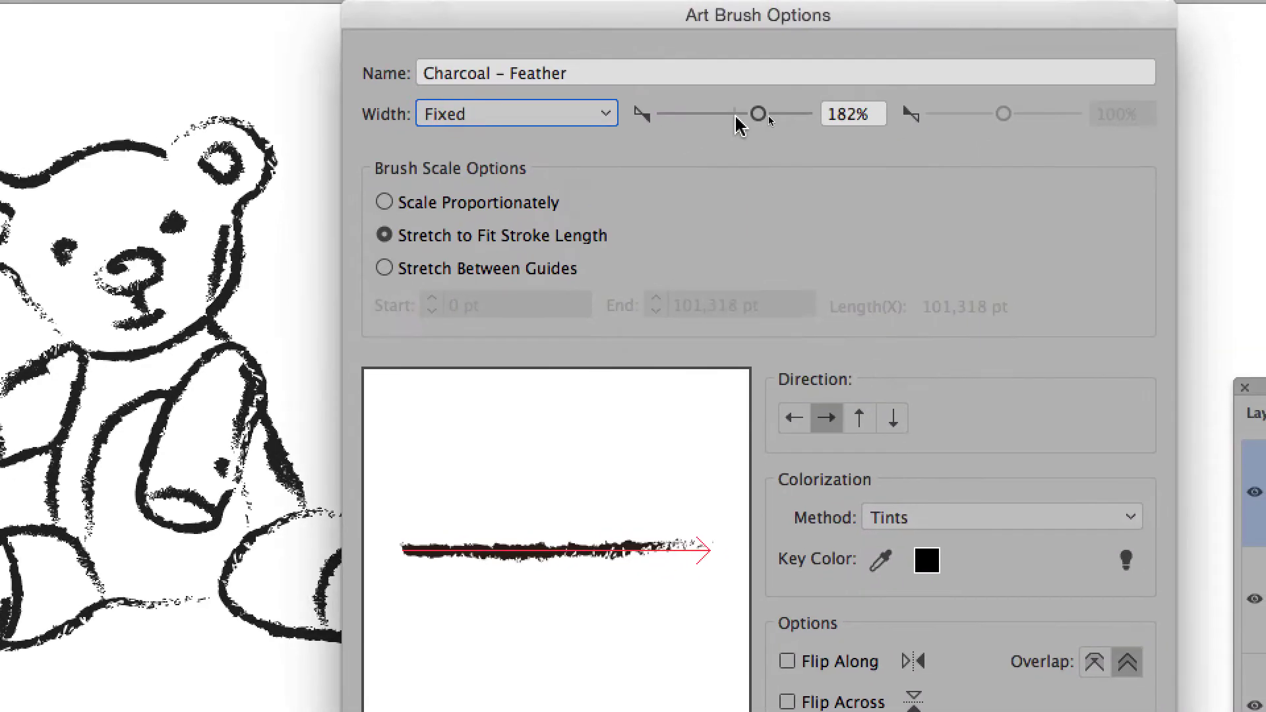
Set the Charcoal - Feather brush width to 266% and apply the change to the existing strokes.
drag(822, 93, 834, 93)
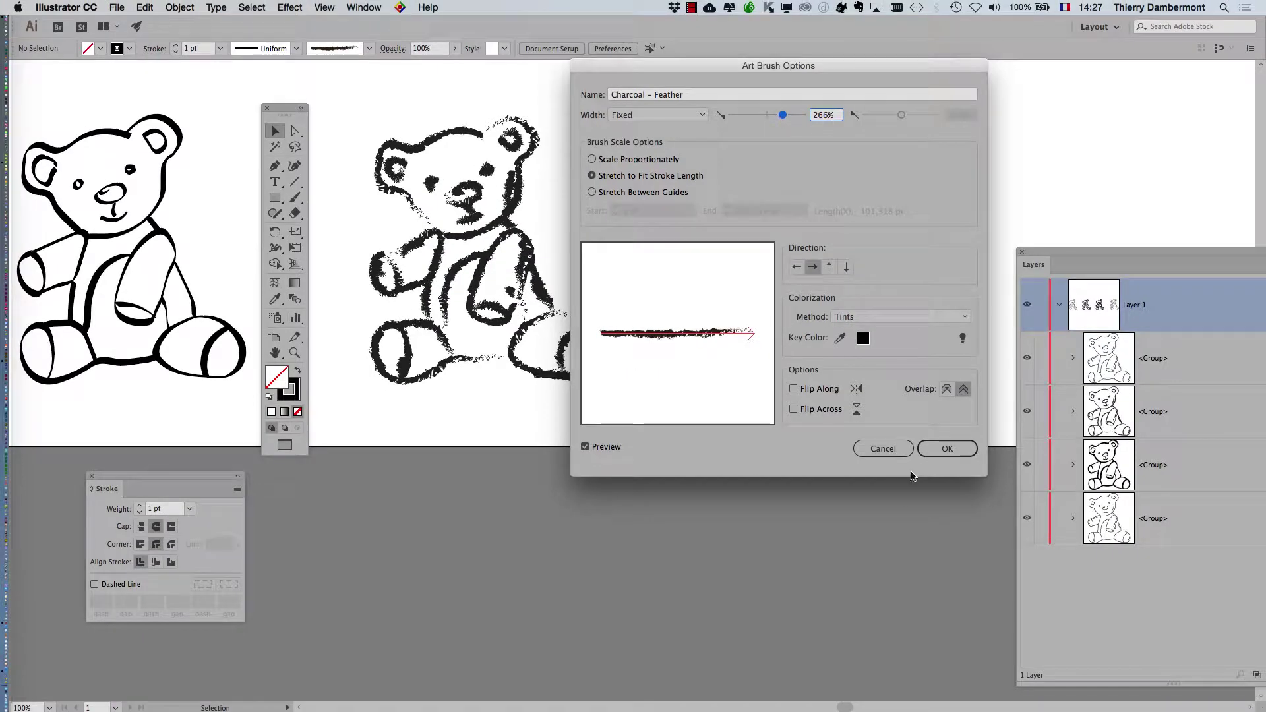
click(942, 451)
mouse_move(741, 240)
mouse_down()
mouse_move(458, 461)
mouse_move(484, 250)
mouse_move(467, 93)
mouse_up()
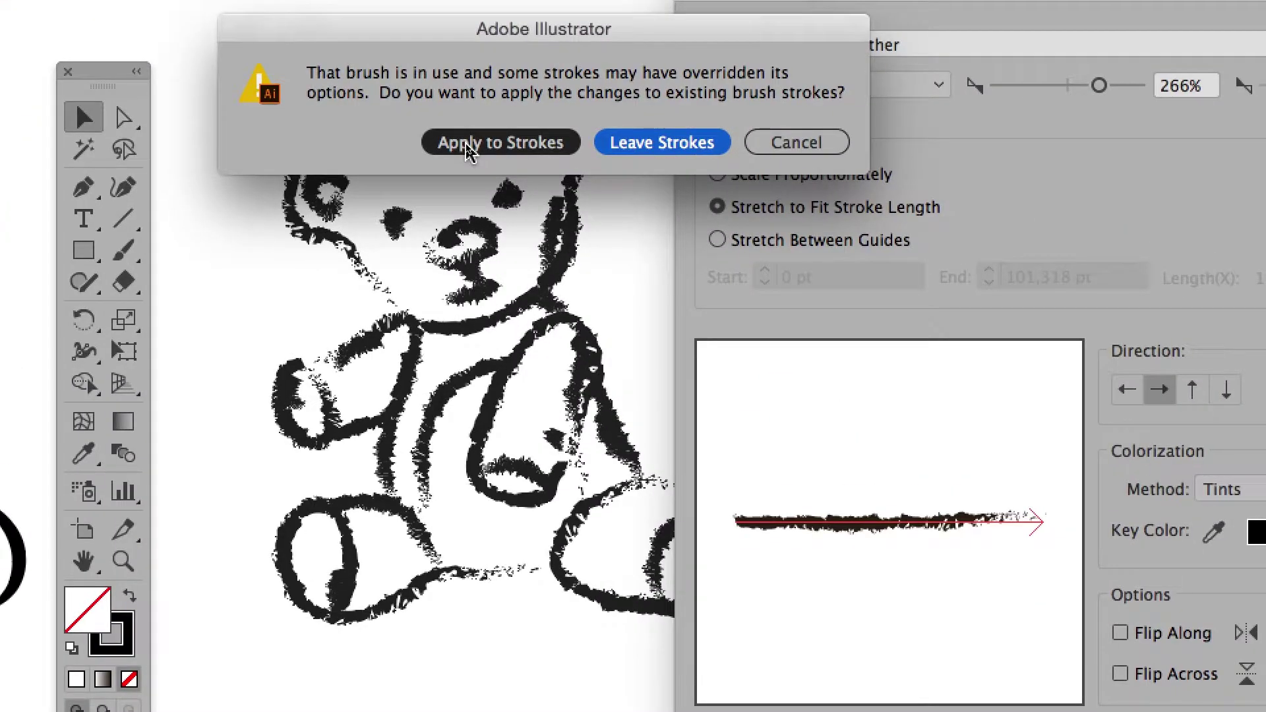
click(466, 144)
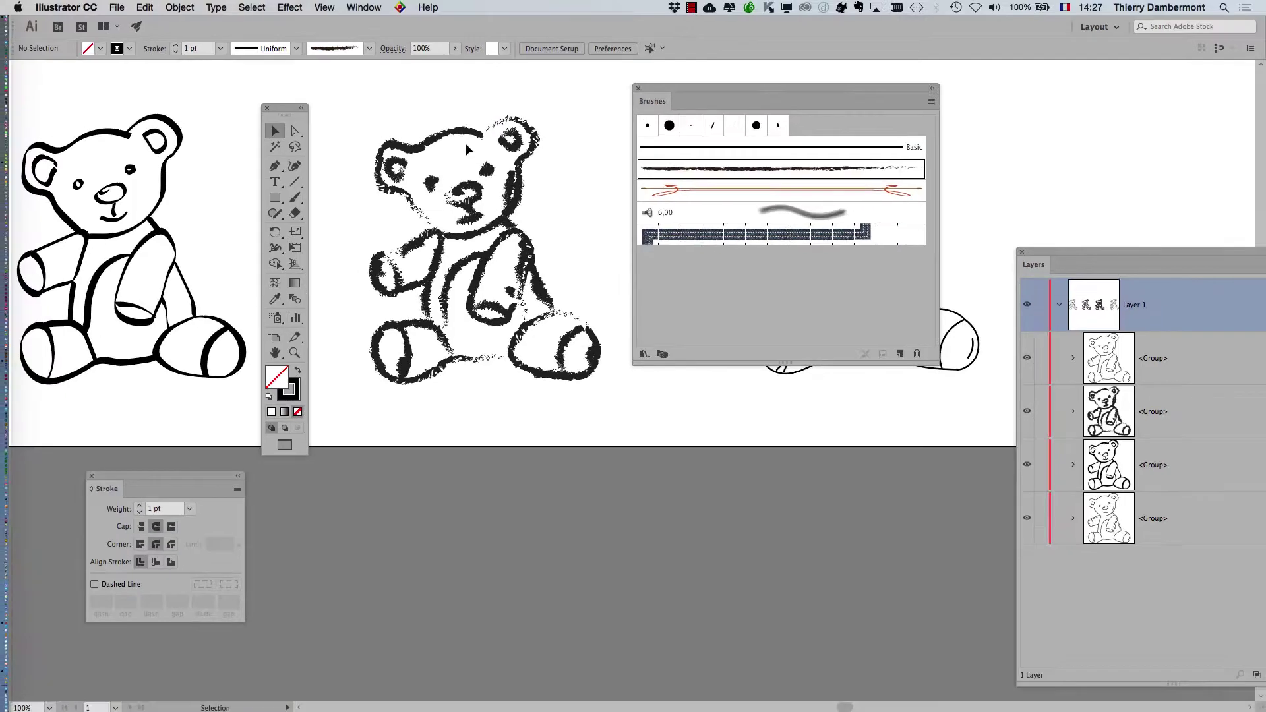
Move the Brushes panel away from the charcoal bear and select both of its eye paths with the Direct Selection tool.
drag(675, 86, 698, 80)
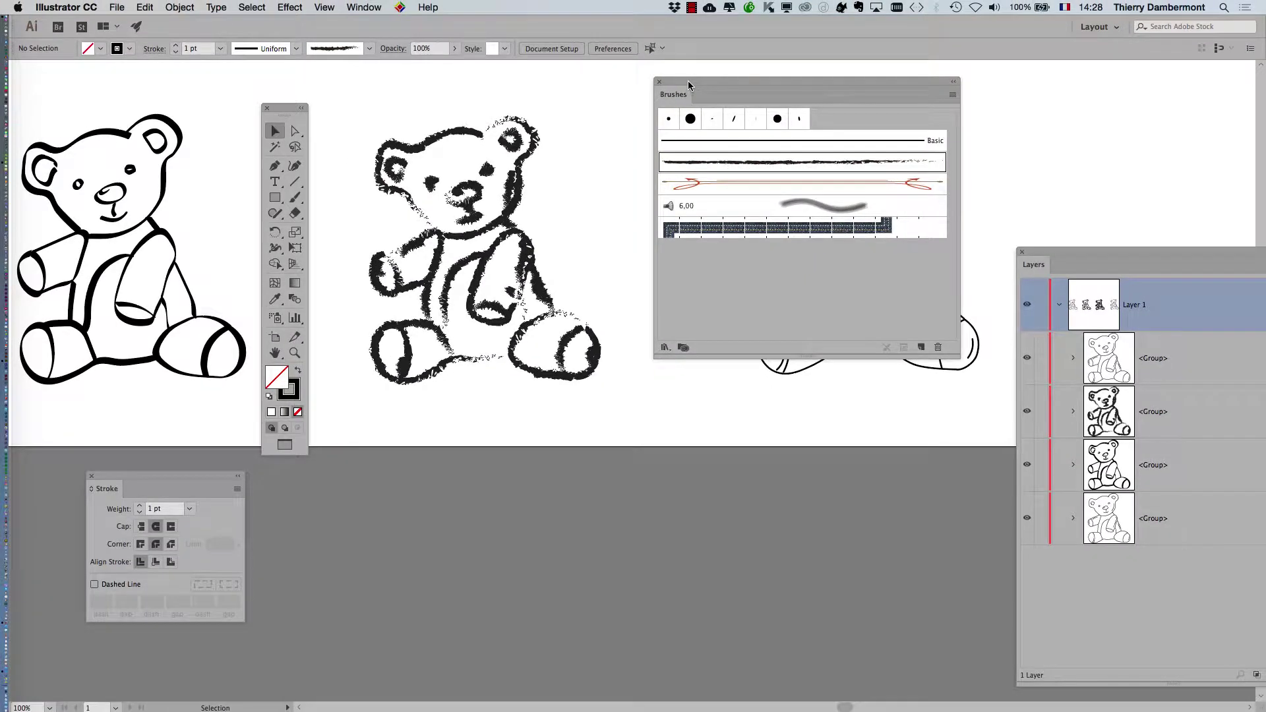
drag(686, 81, 710, 85)
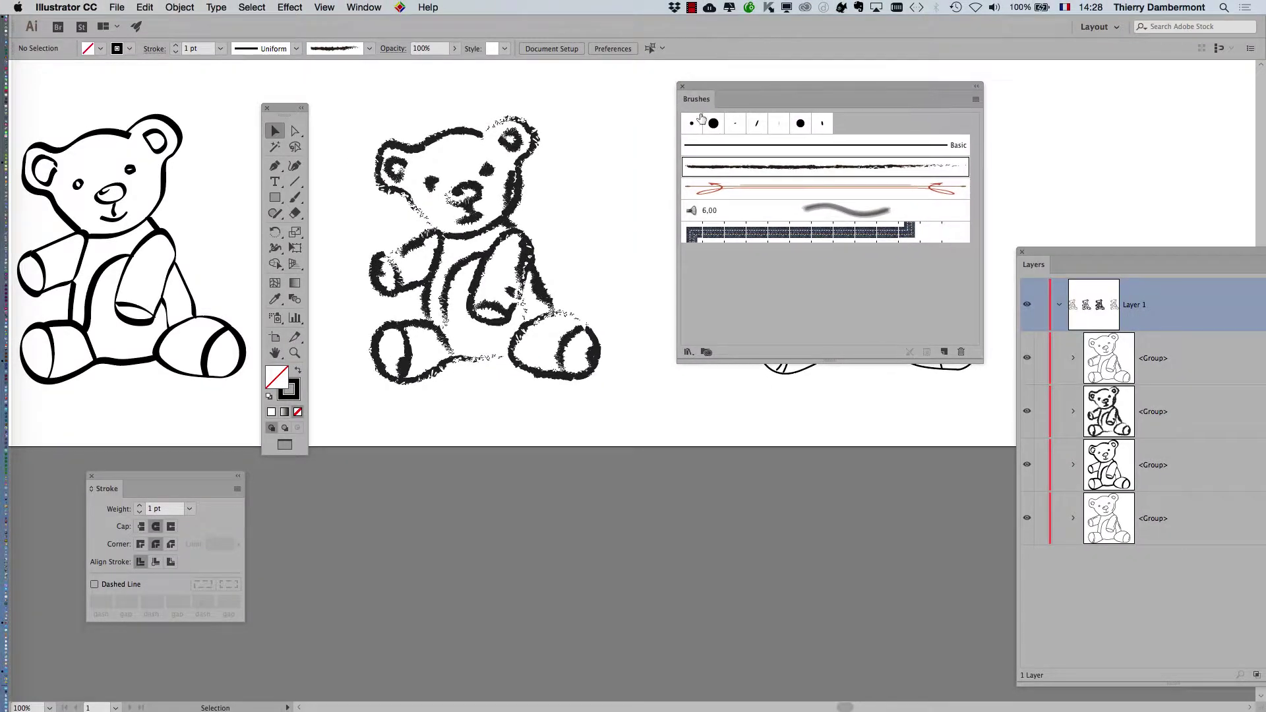
scroll(449, 158, up, 1)
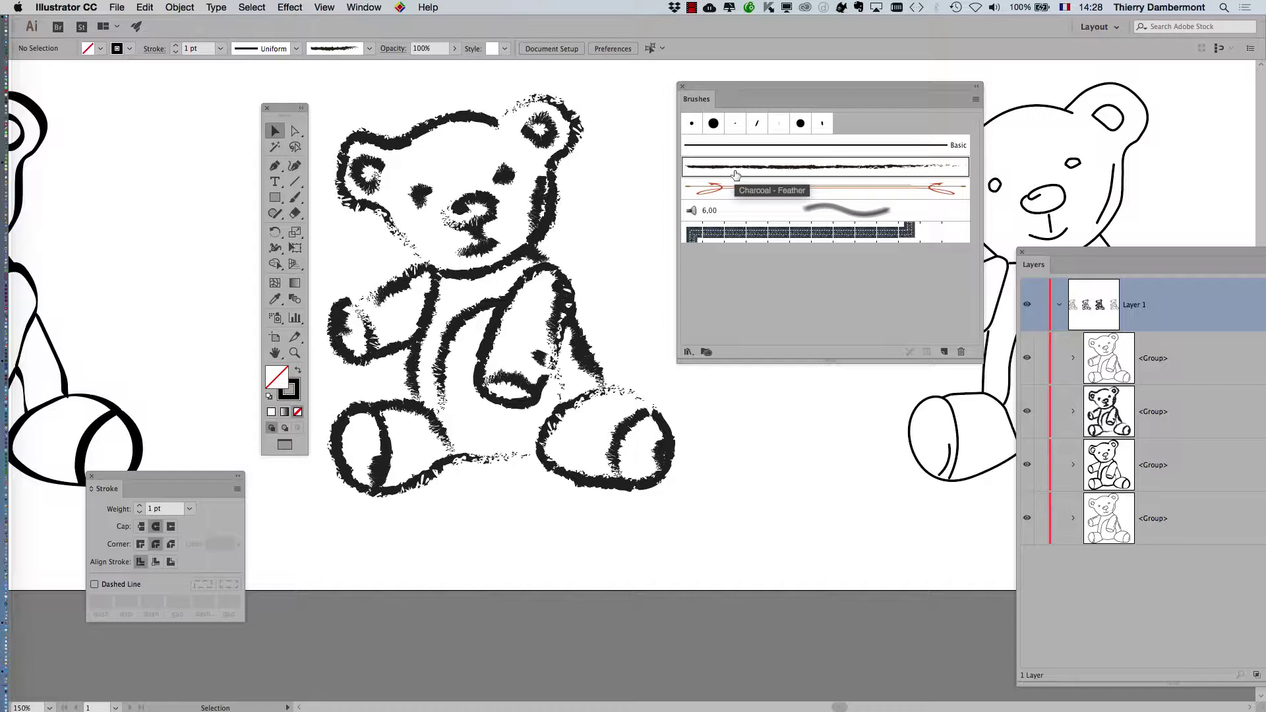
drag(503, 223, 541, 231)
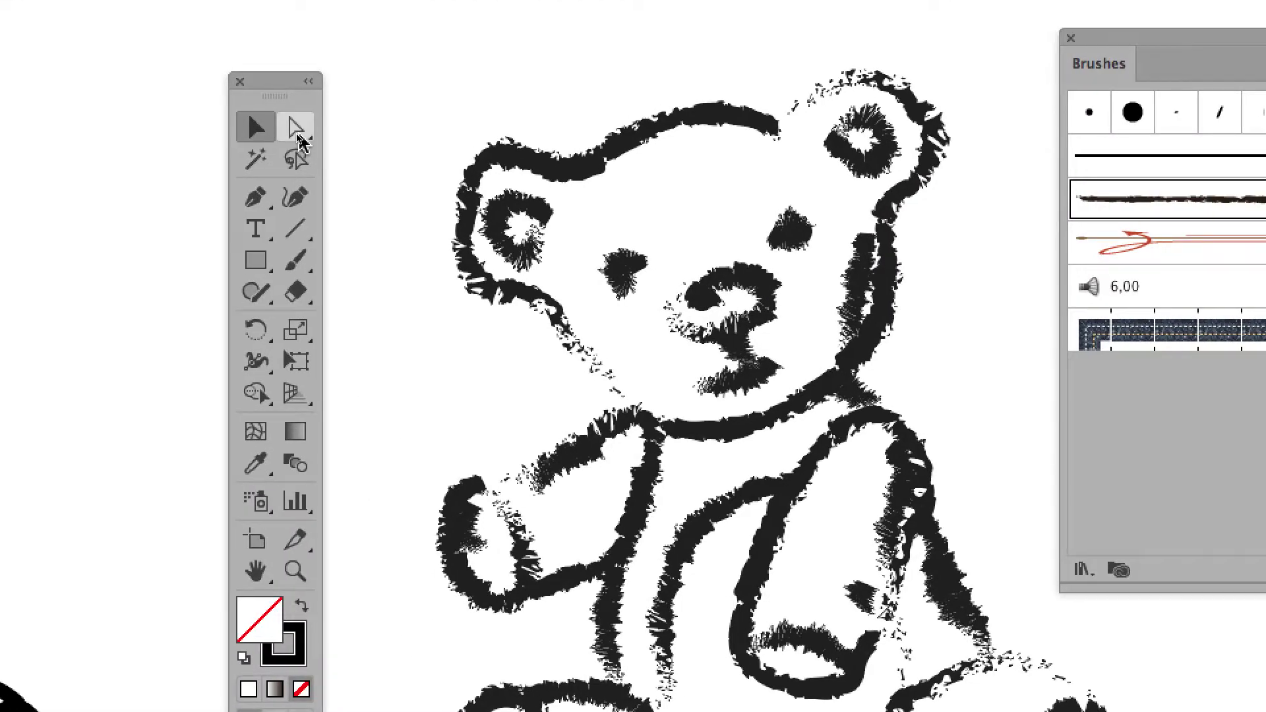
click(297, 128)
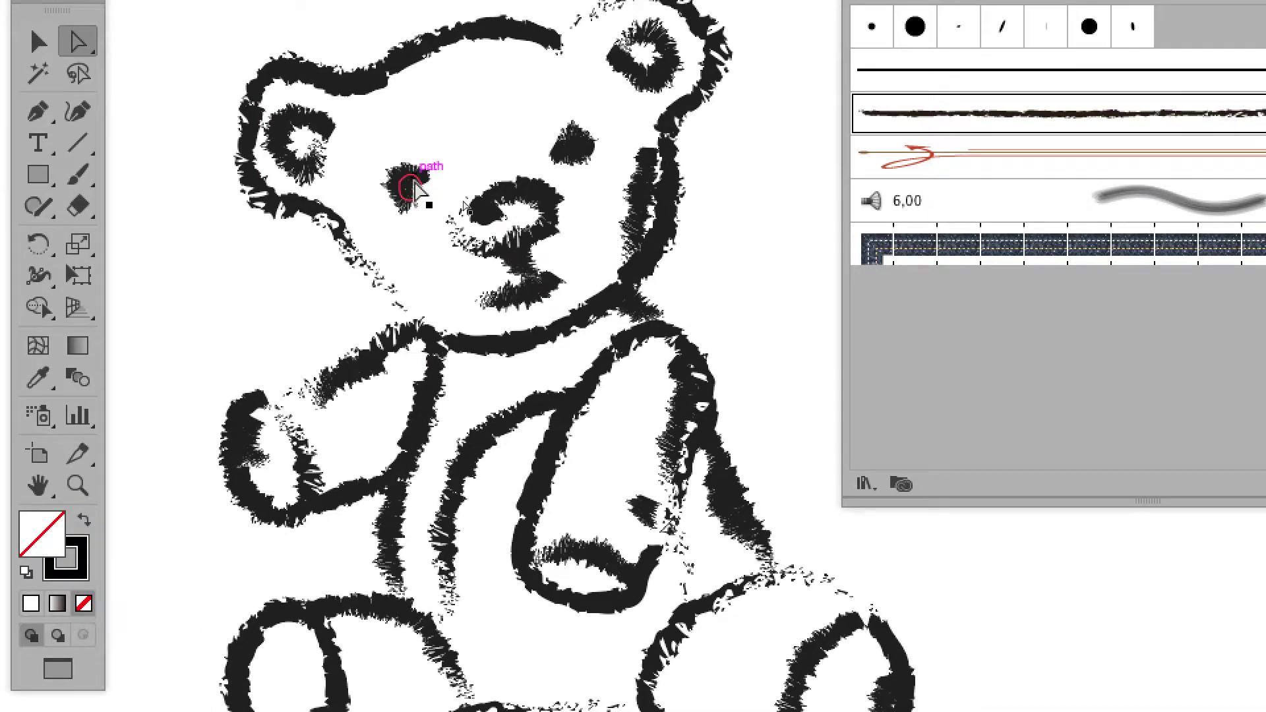
click(414, 189)
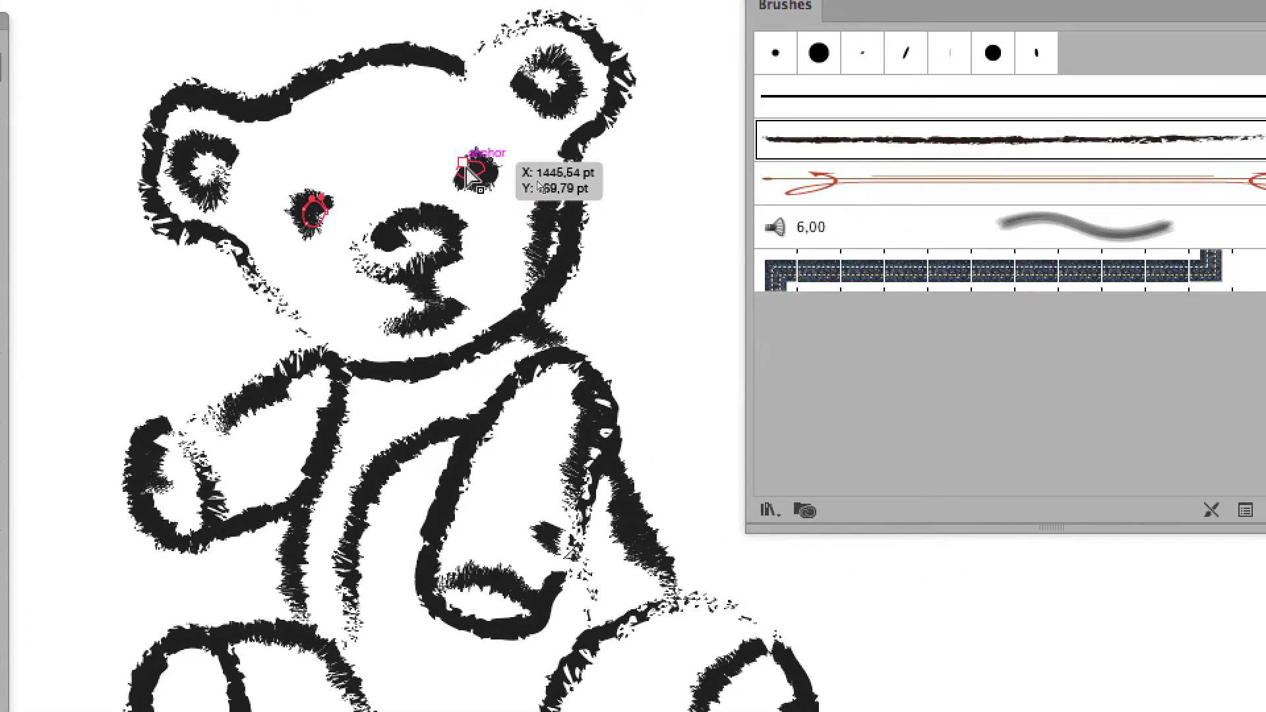
shift+click(466, 168)
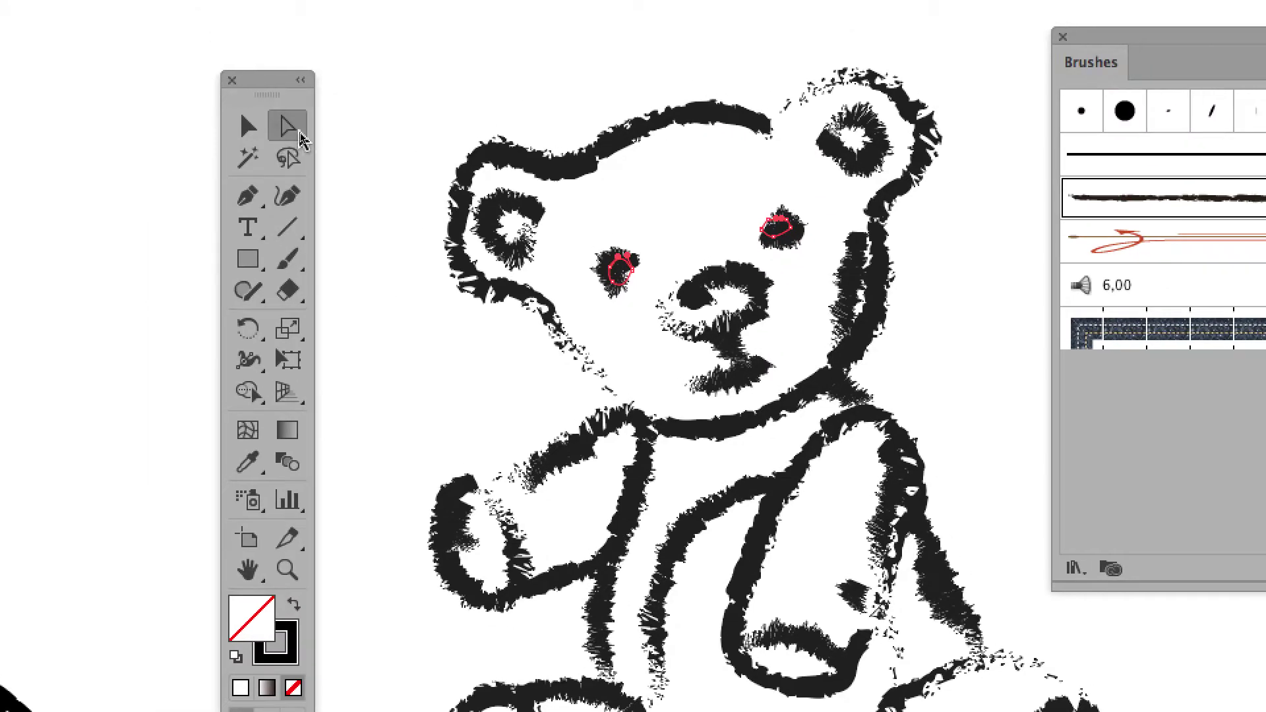
Clear the selection, select one eye's whole path, deselect it, and select only a single segment of that path.
click(327, 120)
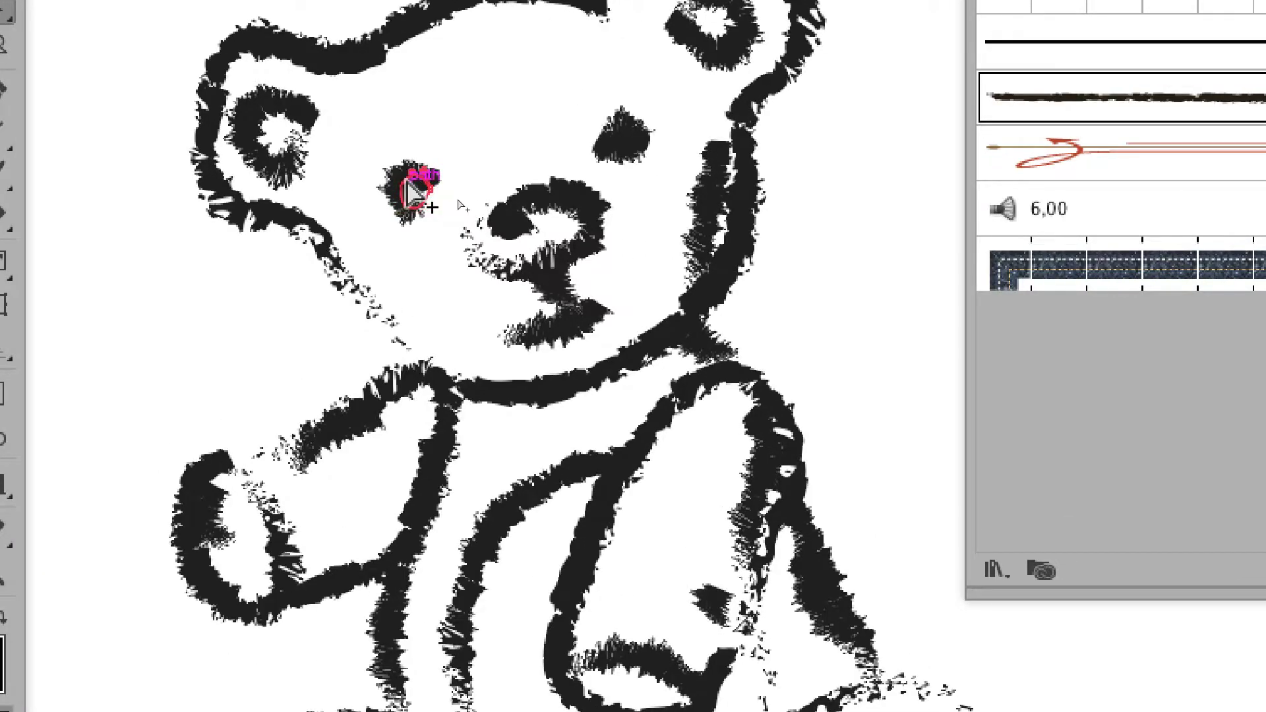
alt+scroll(409, 186, up, 6)
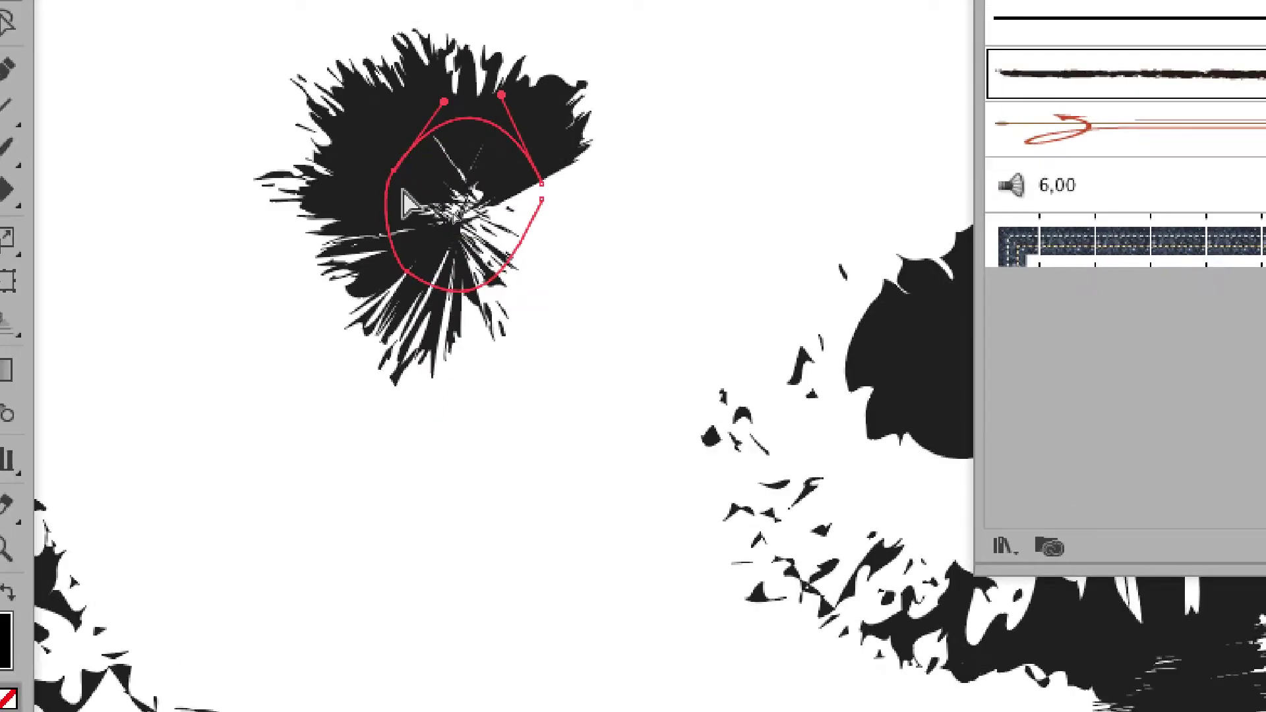
click(359, 152)
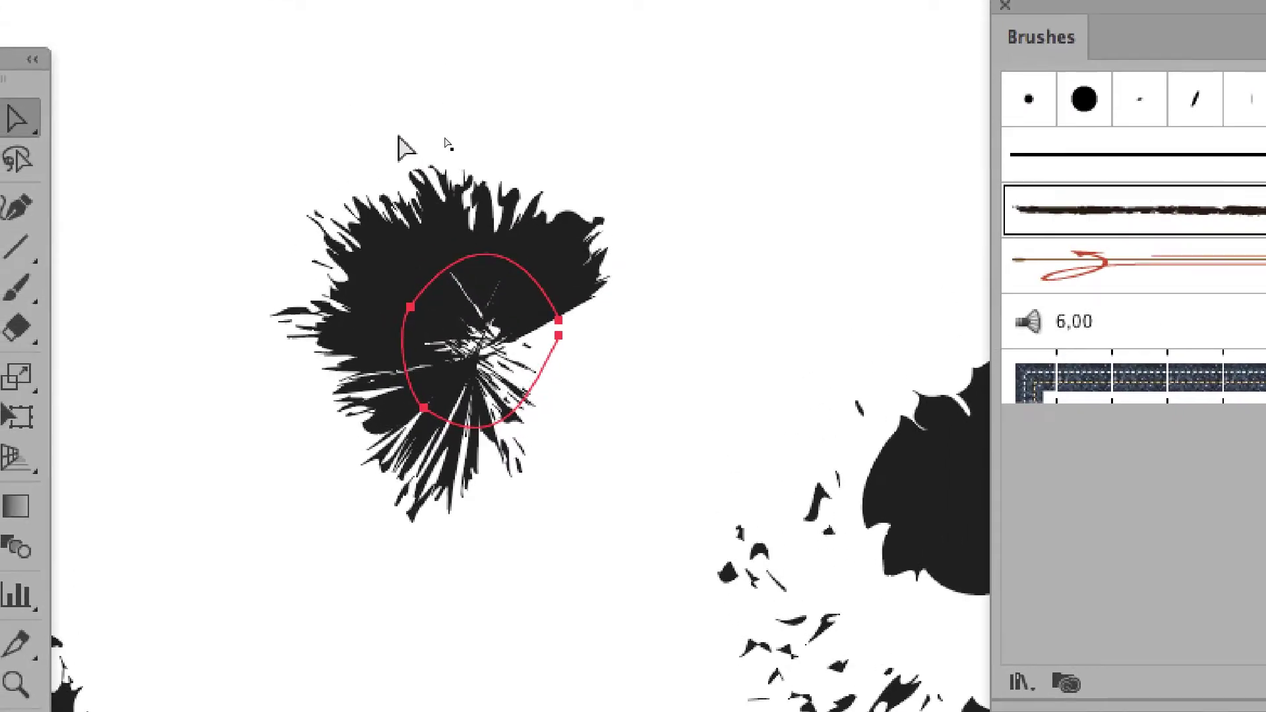
click(398, 138)
click(458, 259)
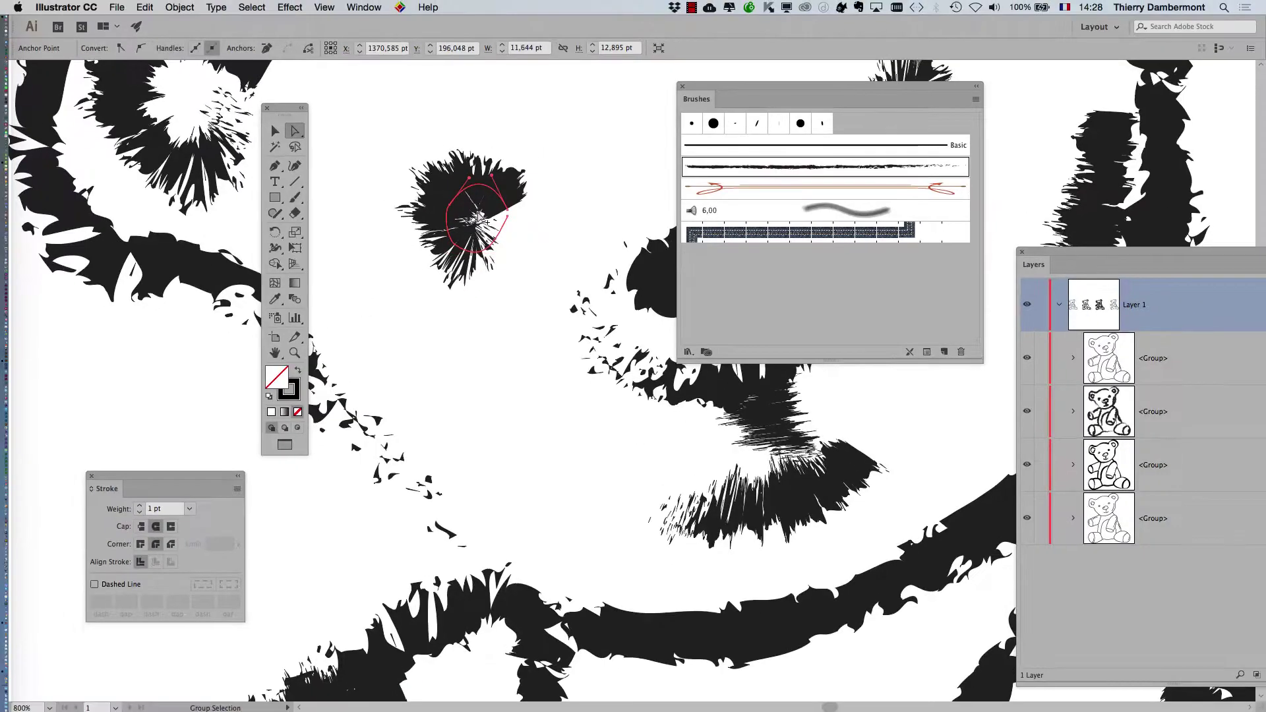
Select the second eye together with the first one and clear the selection.
scroll(400, 269, down, 2)
scroll(469, 246, down, 2)
drag(534, 255, 441, 234)
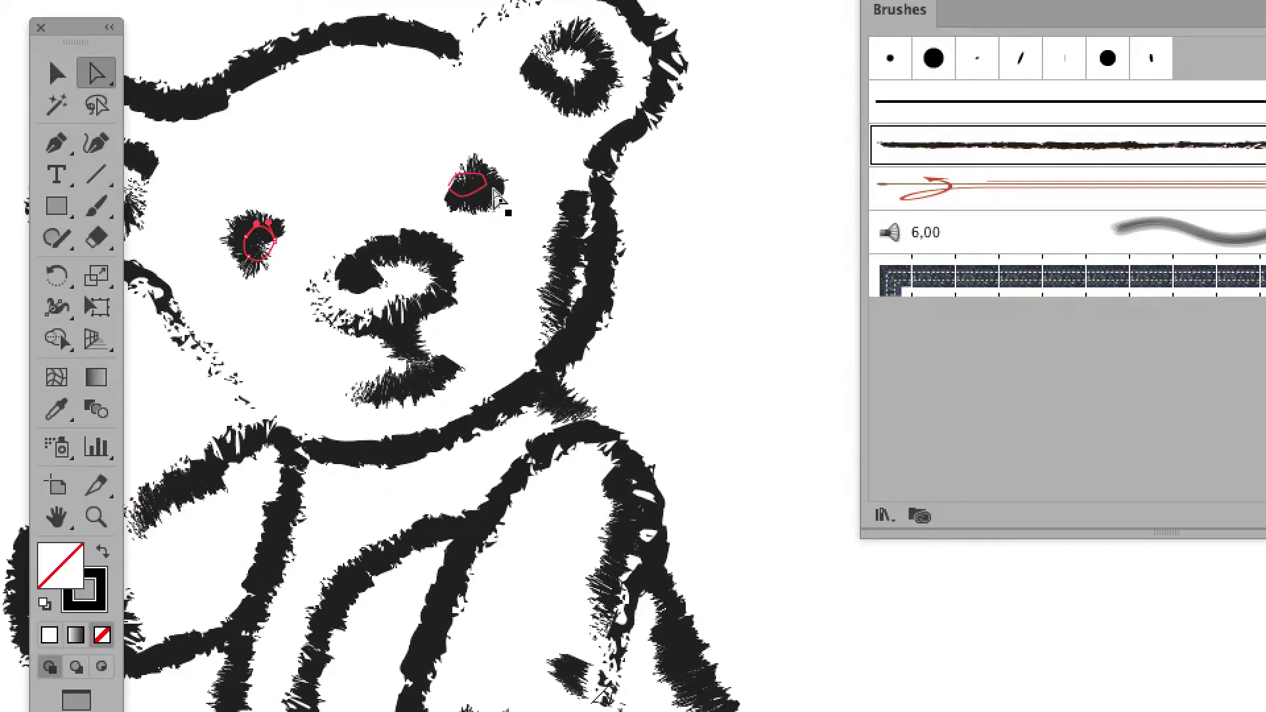
shift+click(486, 190)
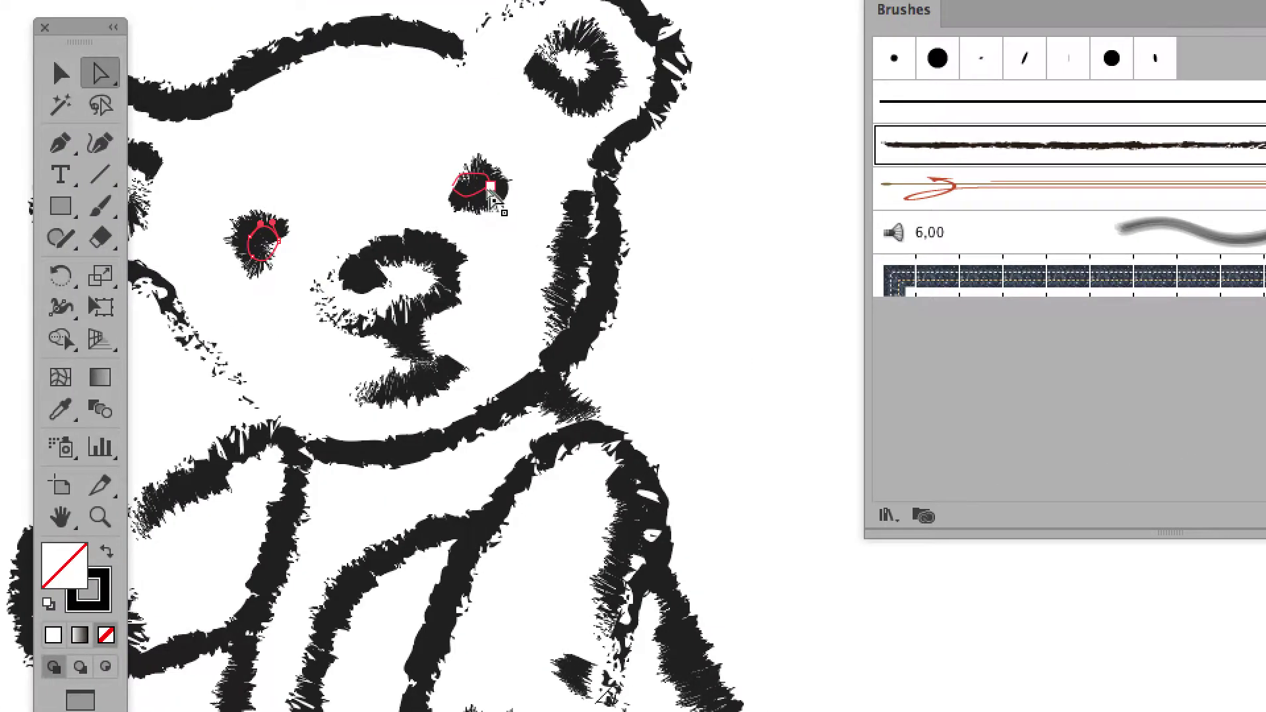
shift+click(355, 210)
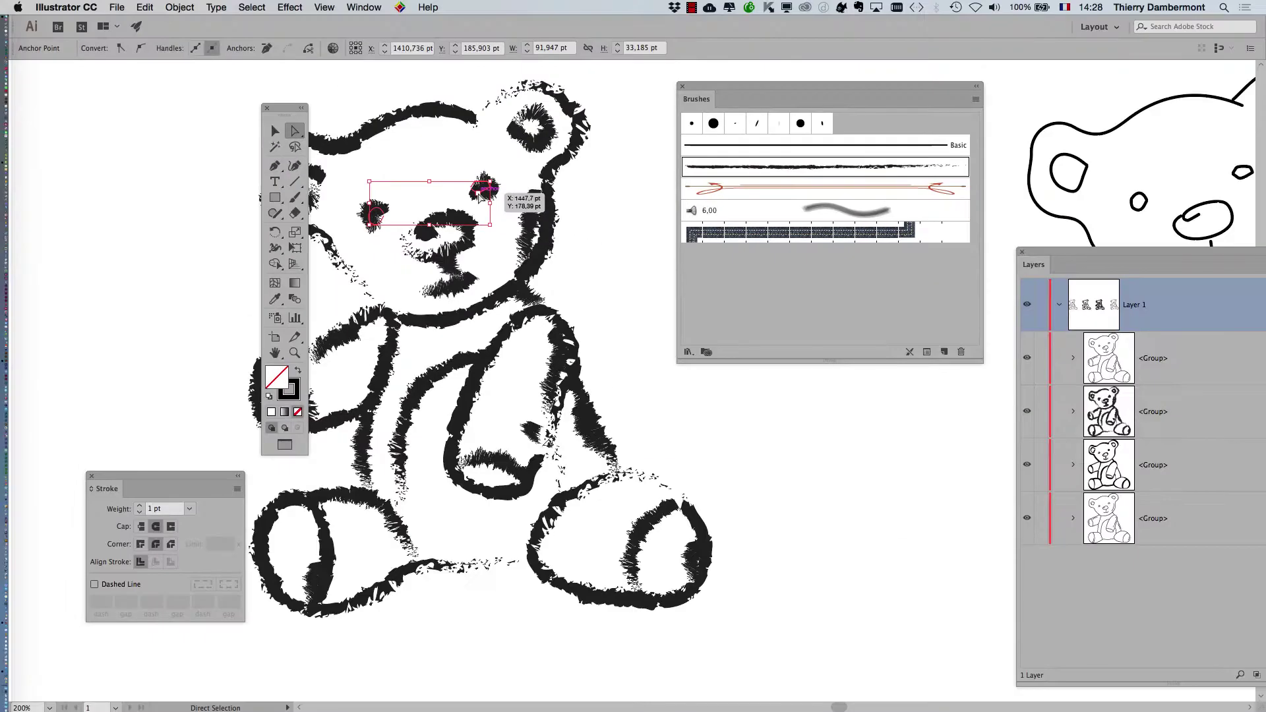
click(205, 171)
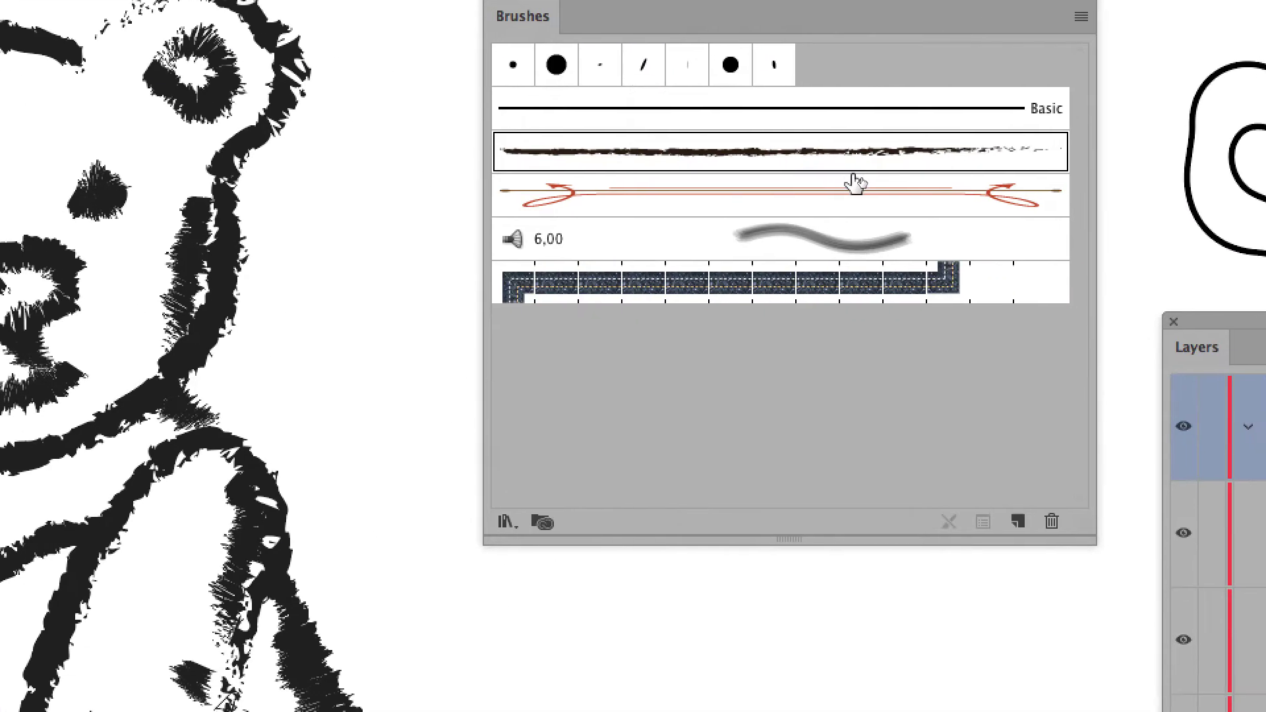
Duplicate the Charcoal - Feather brush and apply the copy to both eyes of the charcoal bear.
mouse_move(846, 176)
mouse_down()
mouse_move(888, 328)
mouse_move(1029, 526)
mouse_up()
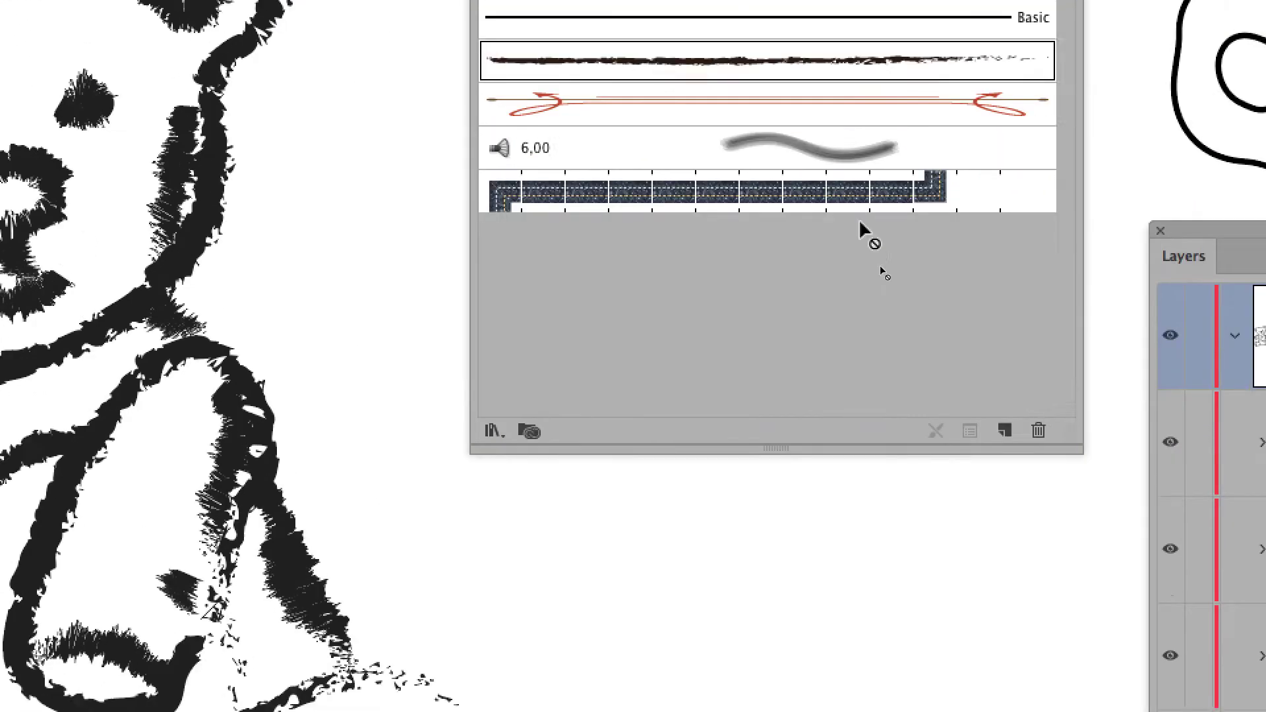
drag(913, 297, 910, 296)
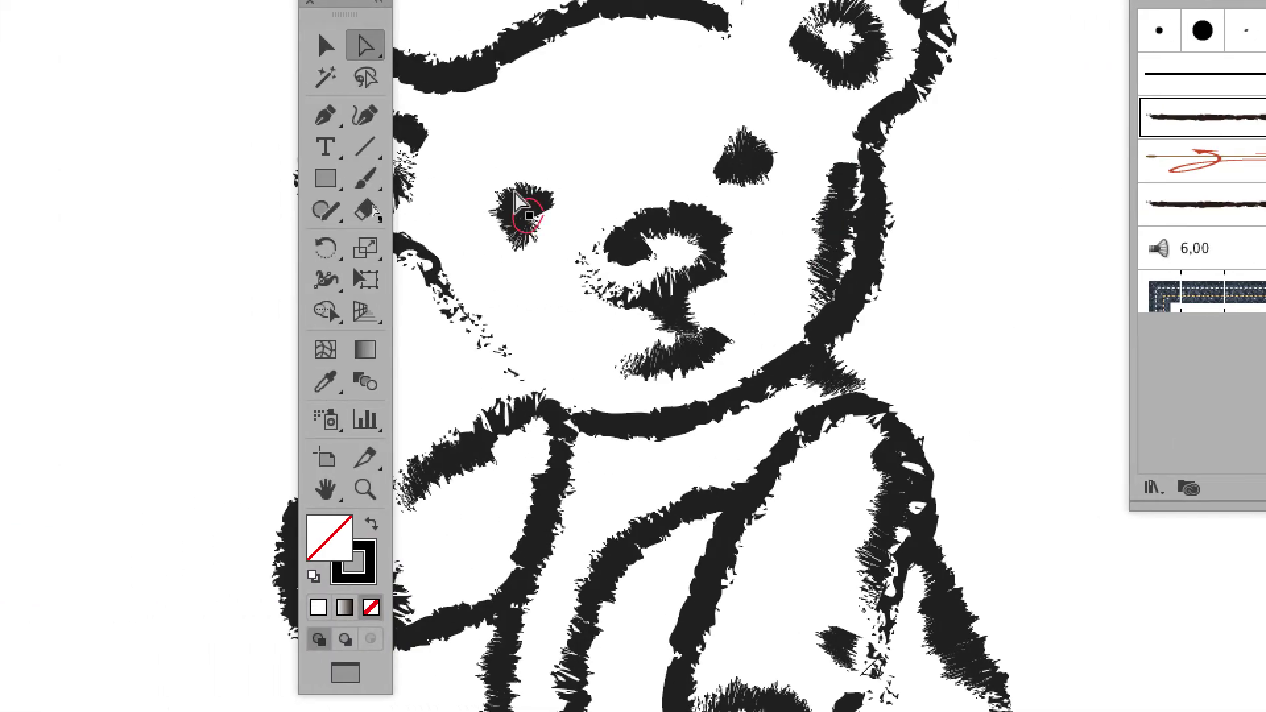
click(519, 196)
shift+click(728, 143)
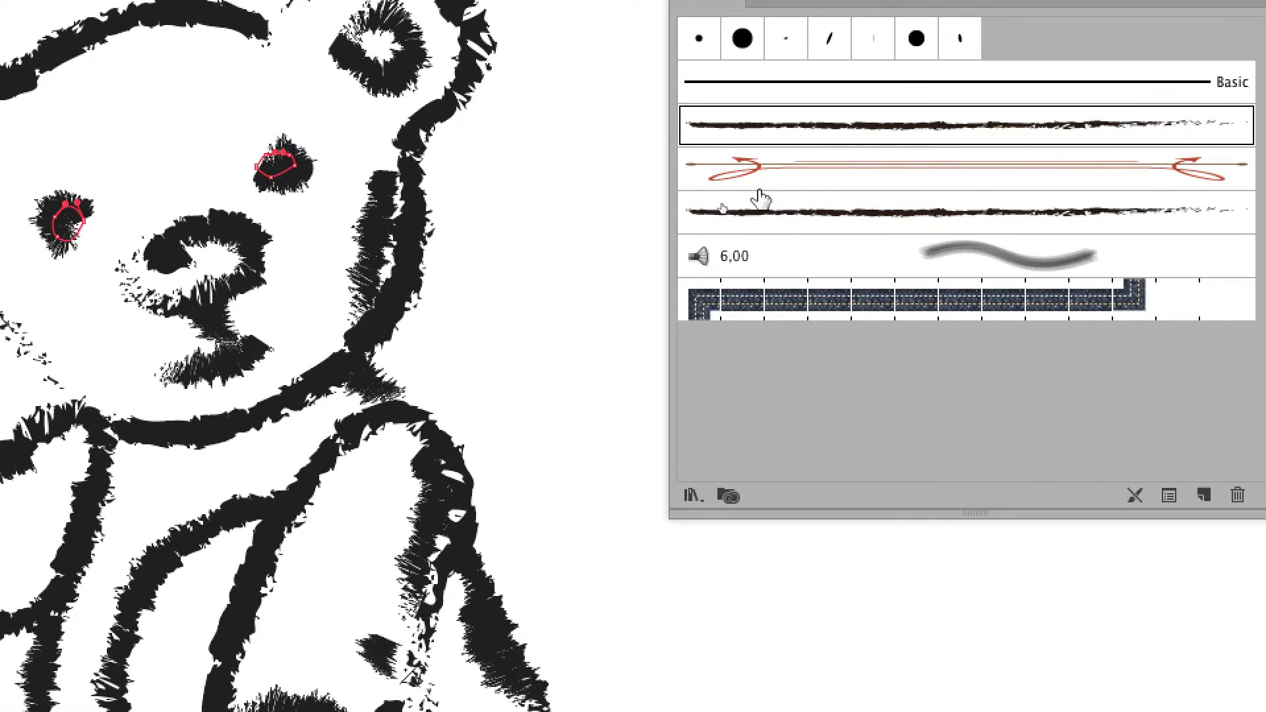
click(1073, 239)
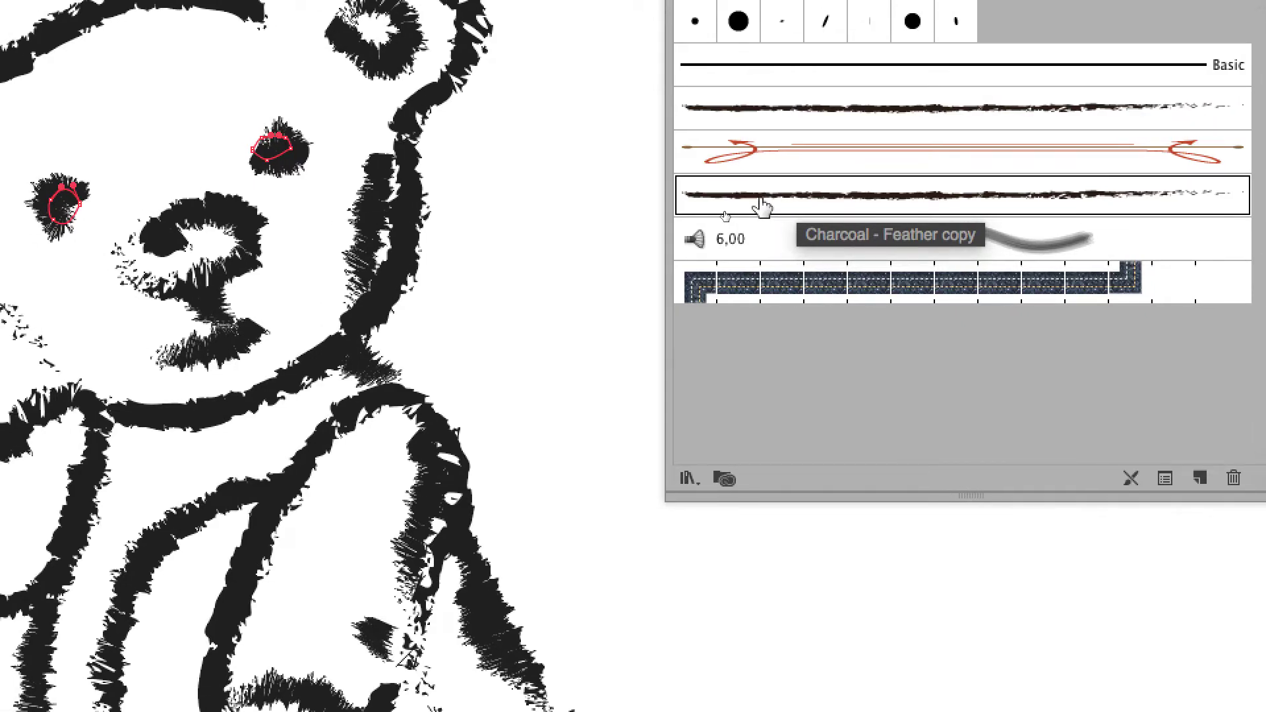
Set the fixed width of the Charcoal - Feather copy brush to 90% and apply the change to the existing strokes.
double_click(762, 206)
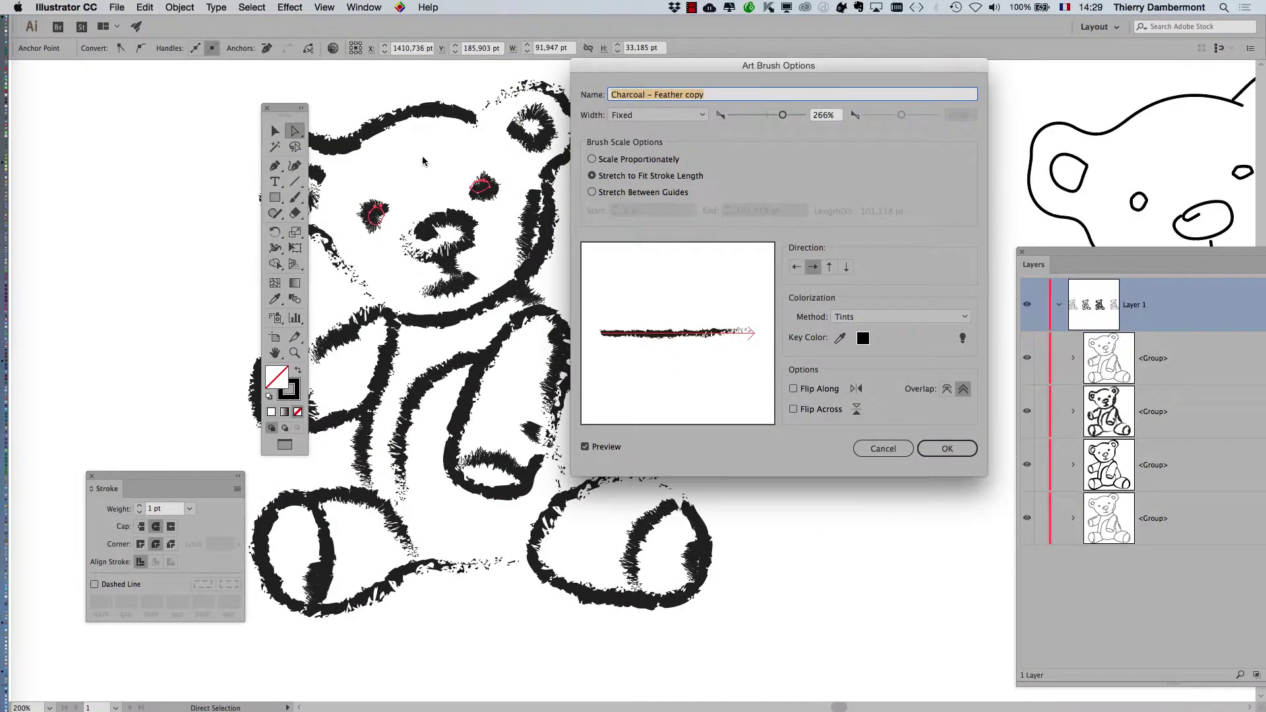
click(747, 116)
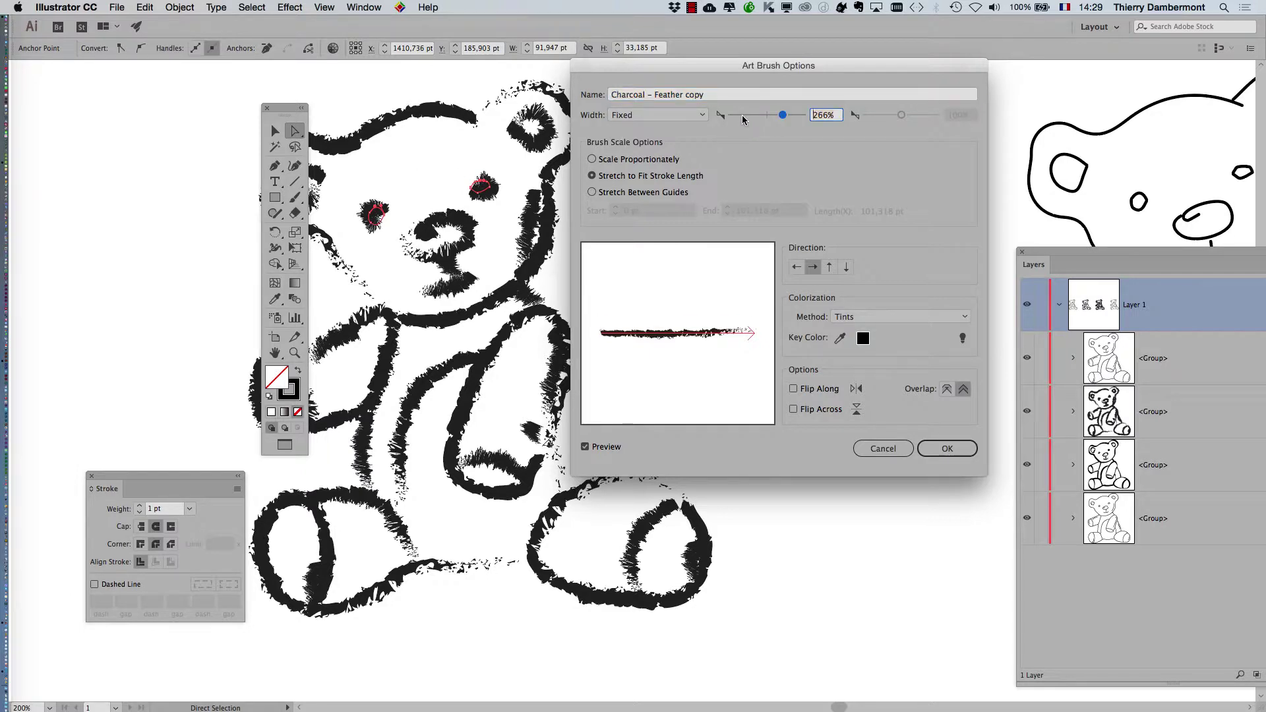
drag(748, 118, 763, 116)
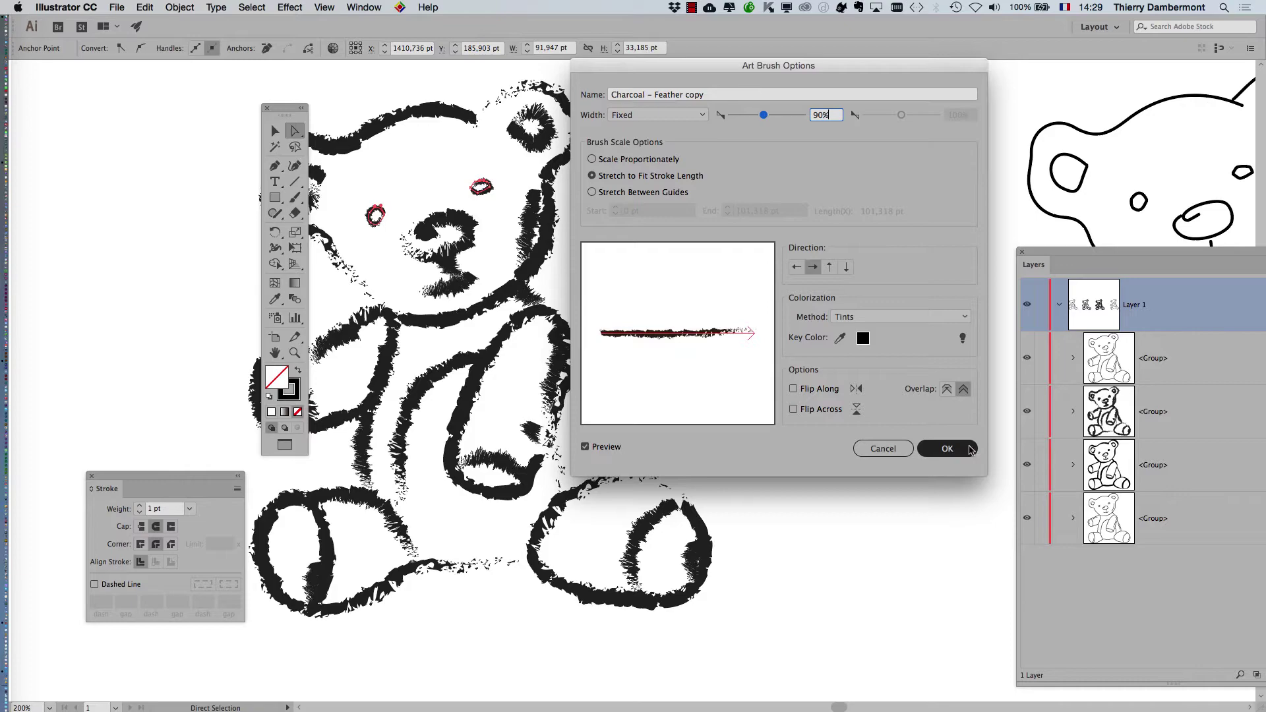
click(923, 448)
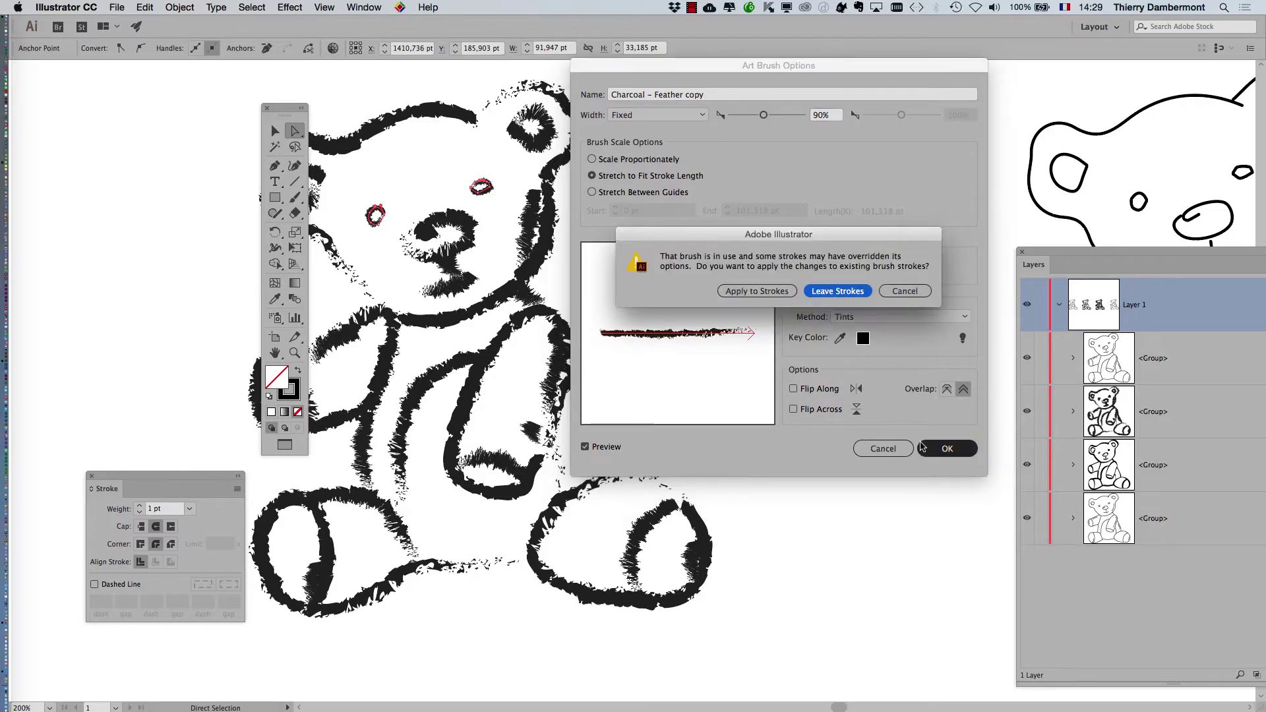
click(745, 297)
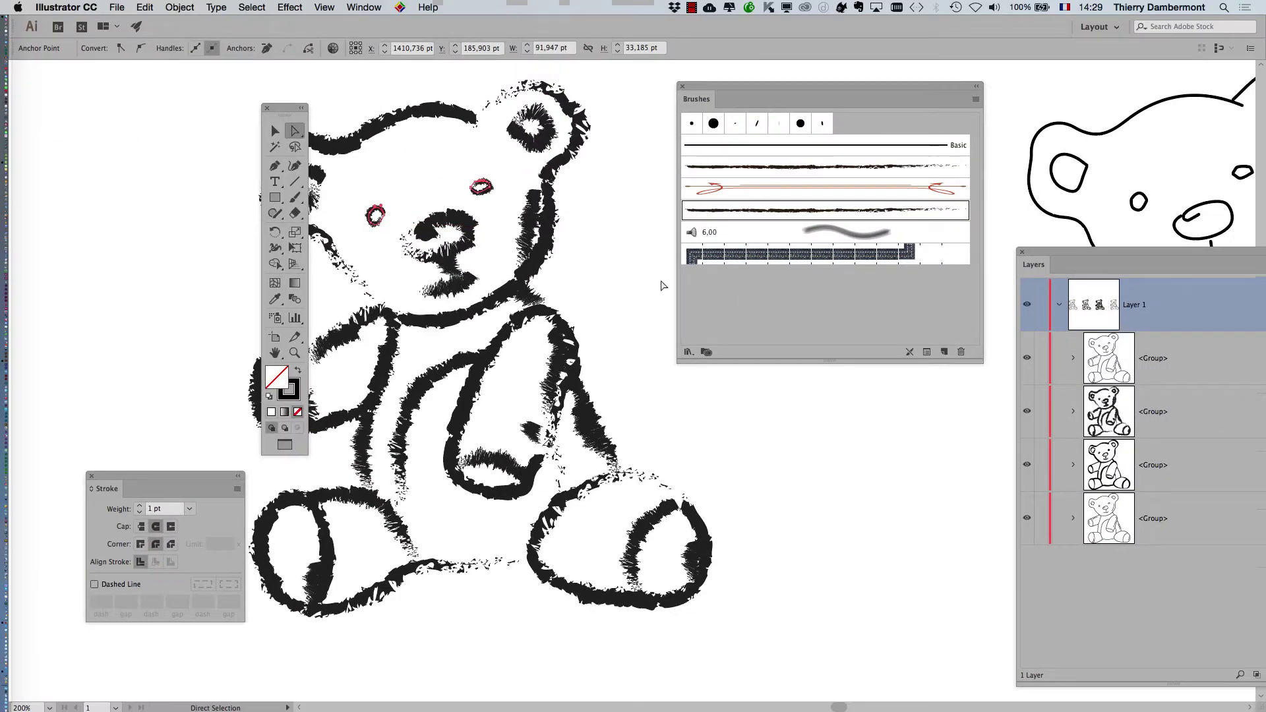
Deselect the eyes and move the floating toolbox off the charcoal bear.
click(602, 260)
drag(284, 109, 158, 110)
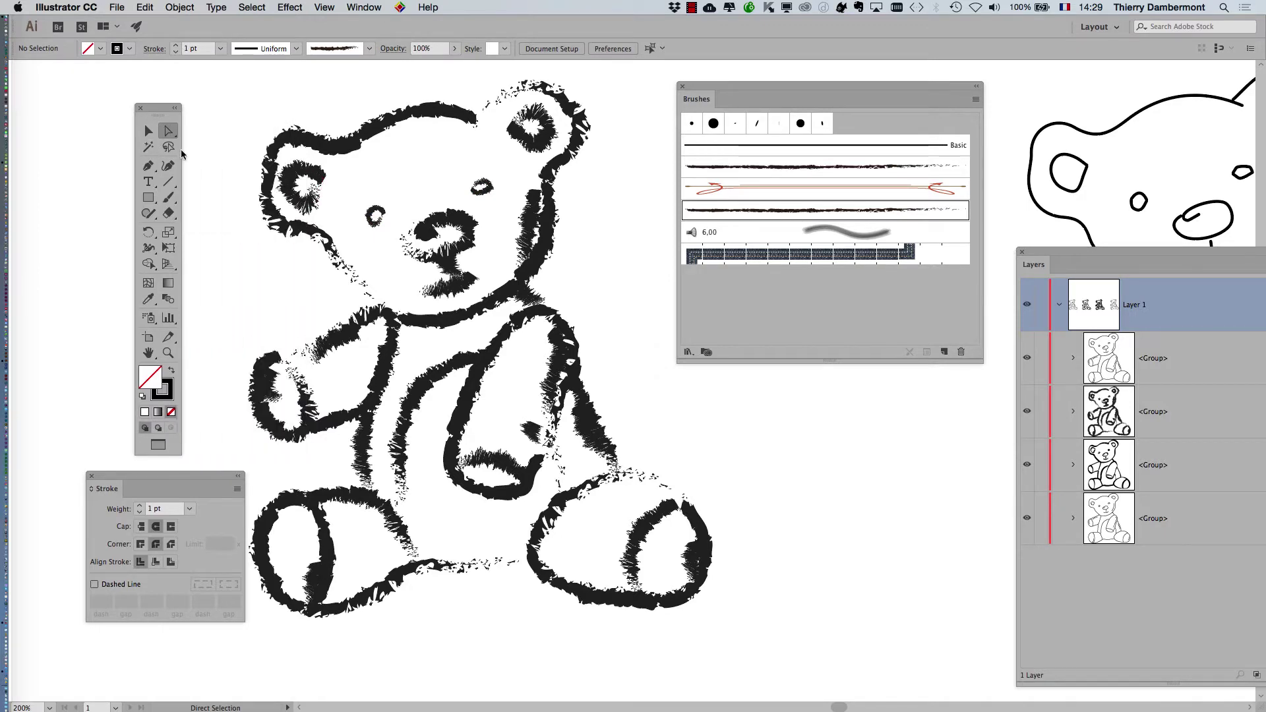
scroll(414, 349, down, 3)
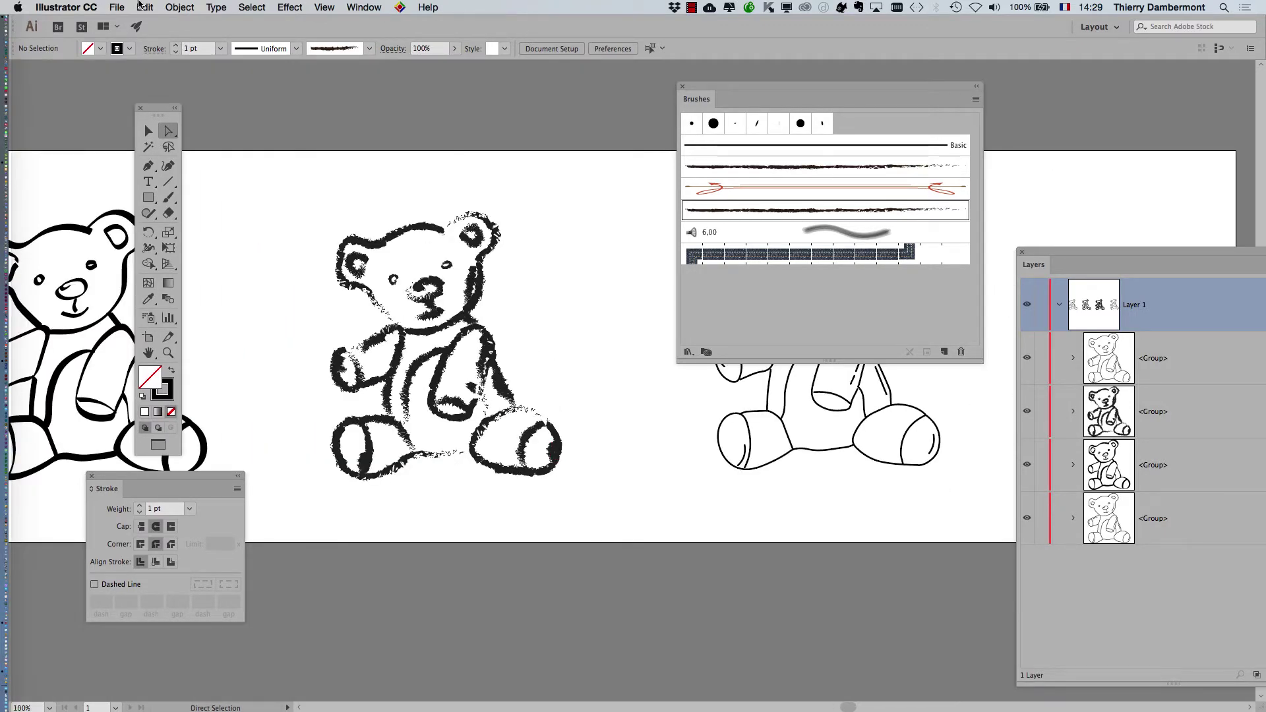
Save the drawing as the next numbered version in Adobe Illustrator (ai) format in the GRAPH VECT 1 folder.
click(117, 8)
click(132, 108)
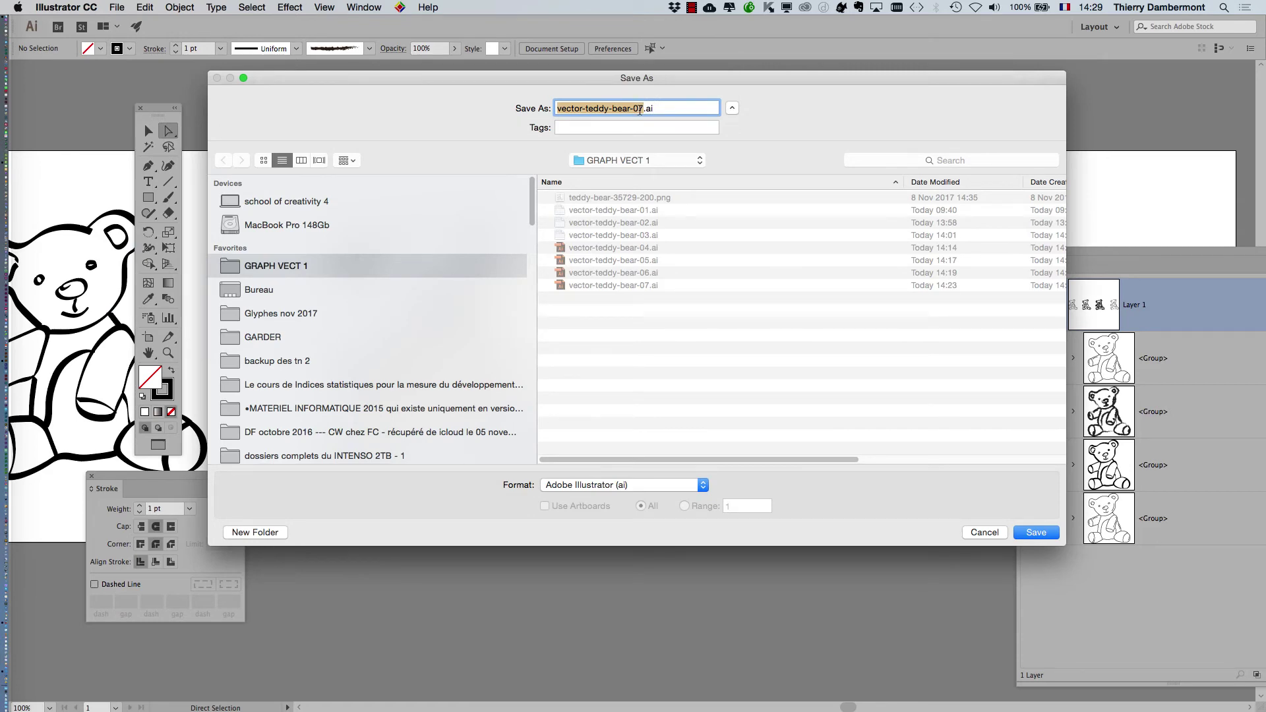
click(639, 109)
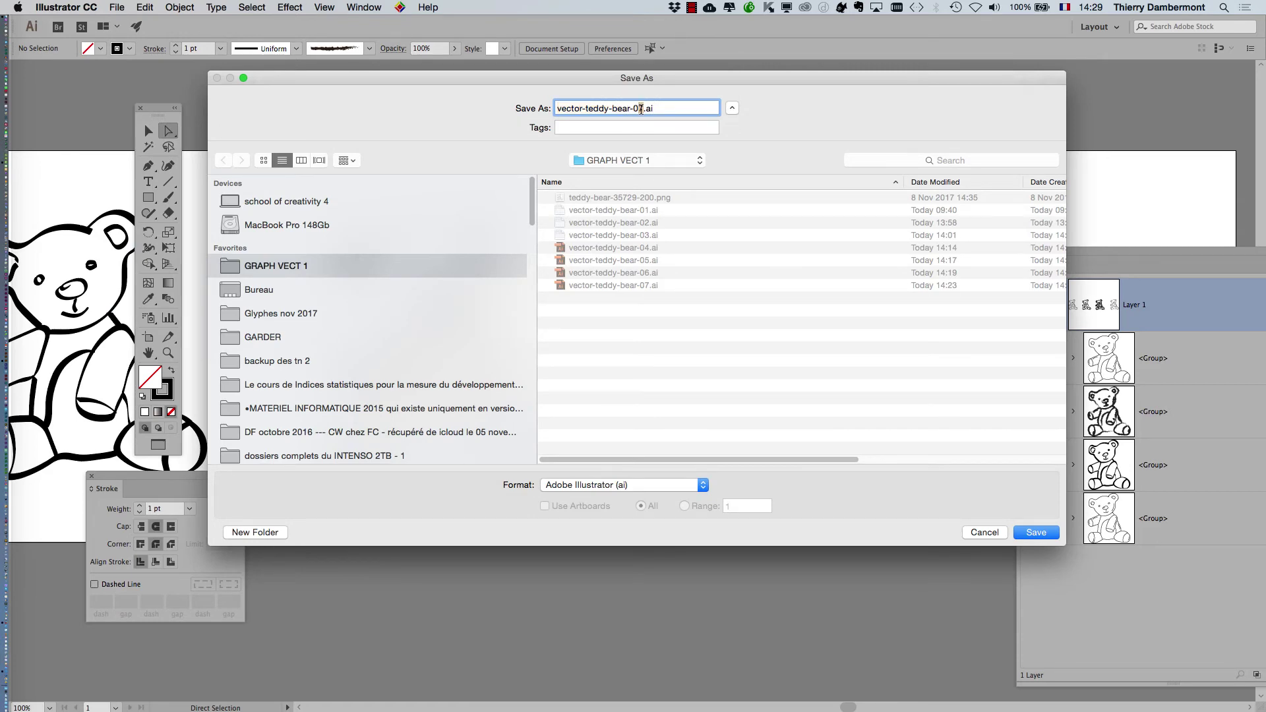
key(Return)
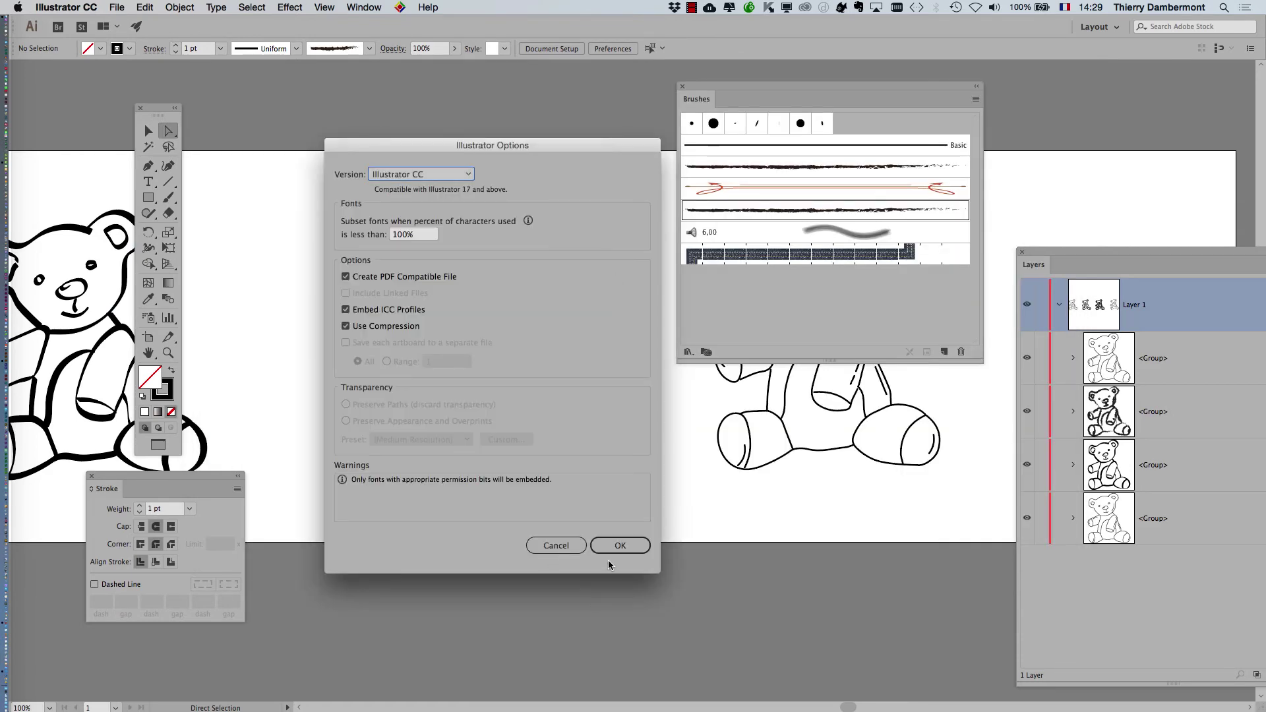